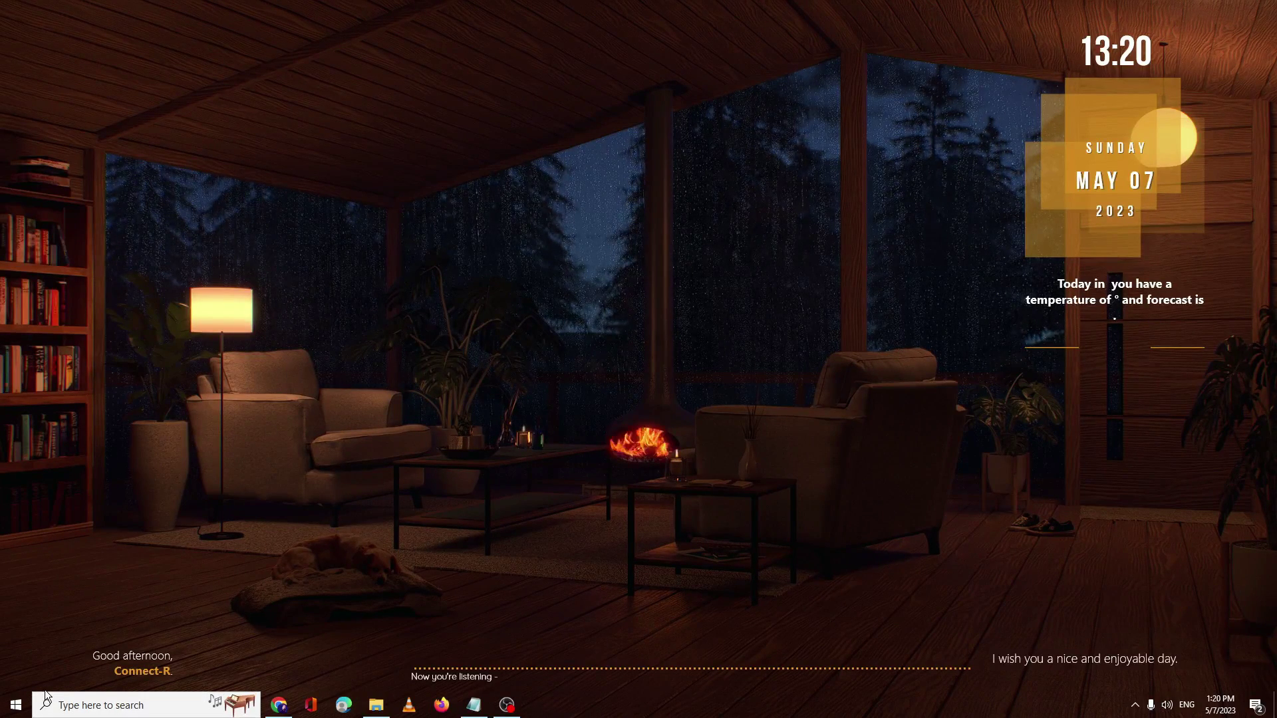
Open Task Manager and restart Windows Explorer from its Apps list.
right_click(15, 704)
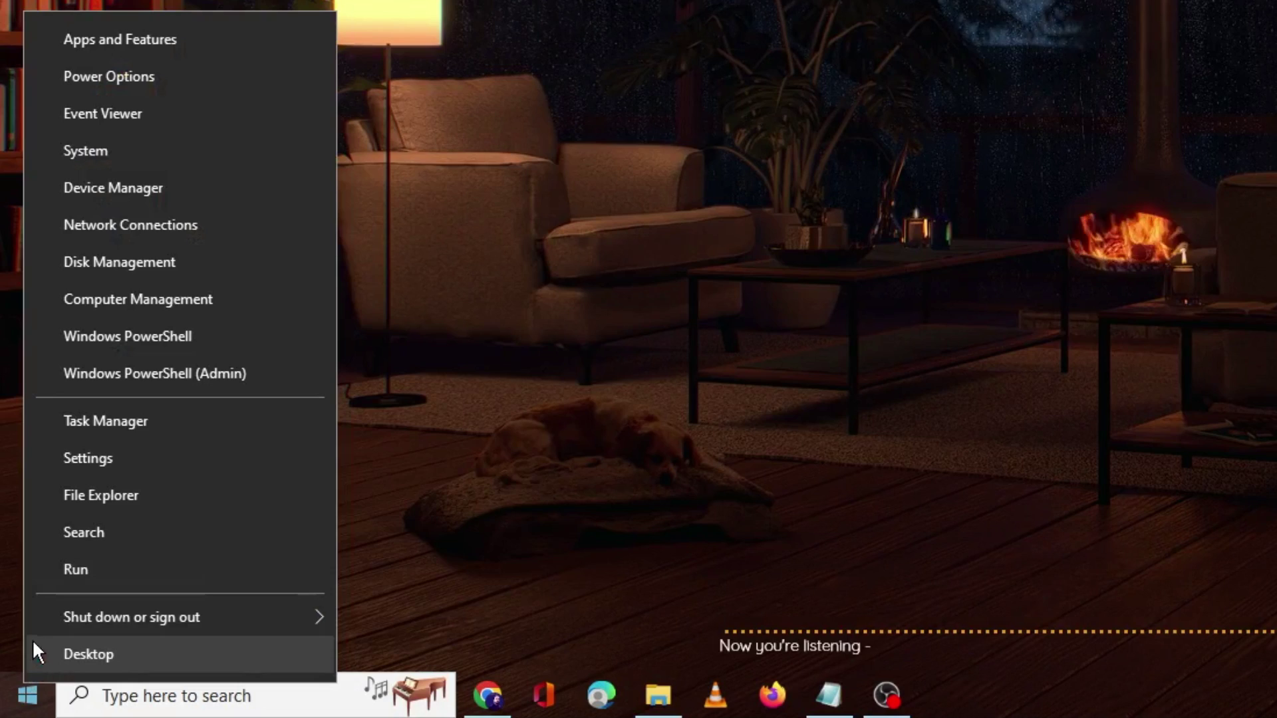
click(124, 428)
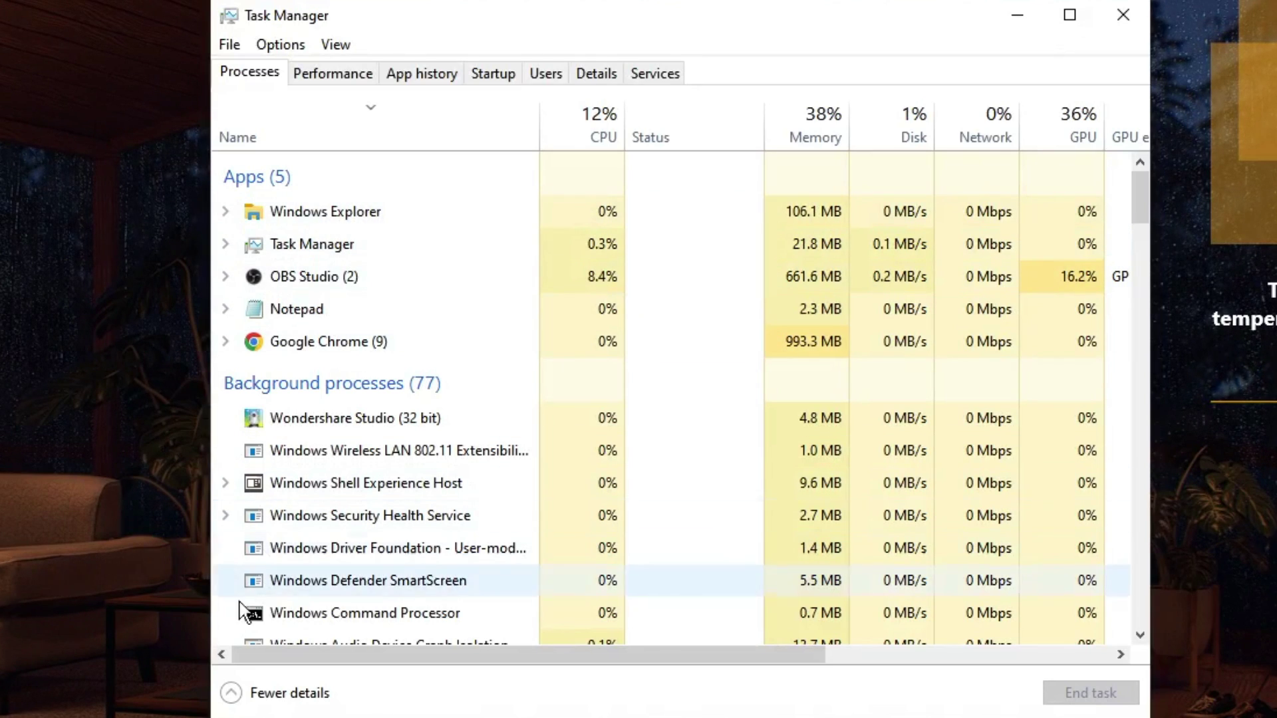
scroll(450, 558, down, 1)
scroll(444, 551, up, 1)
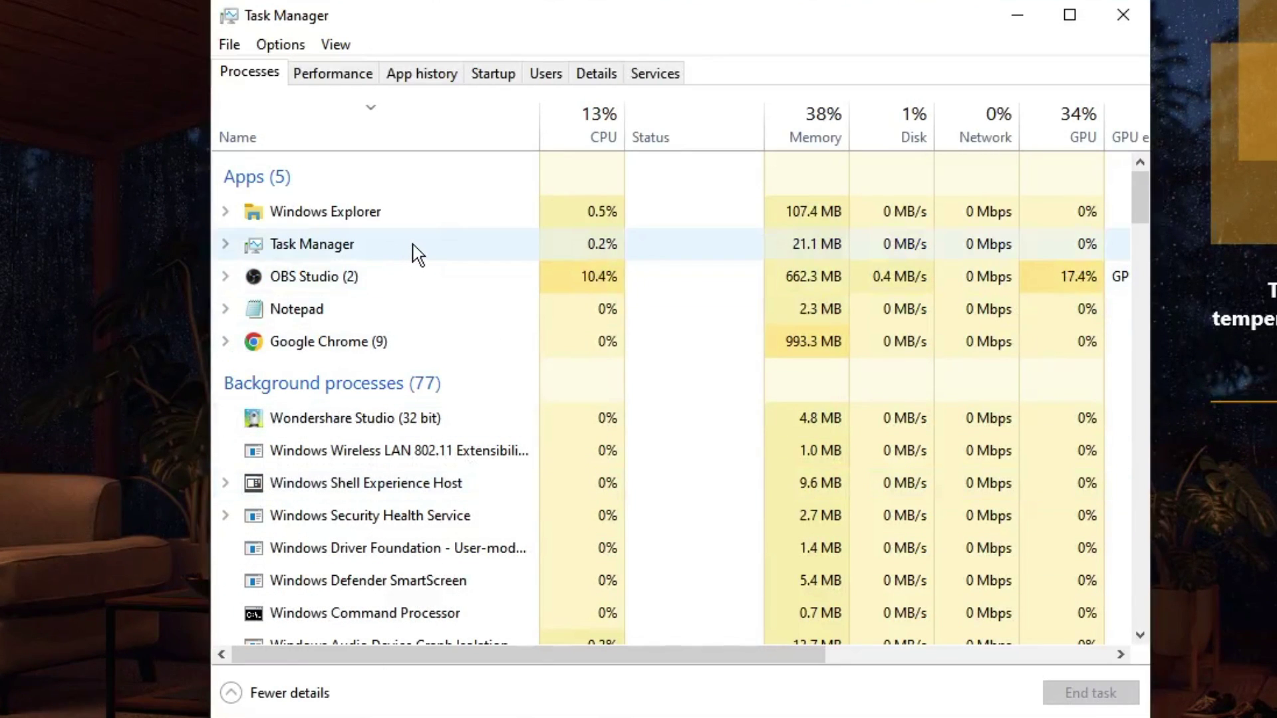
right_click(379, 215)
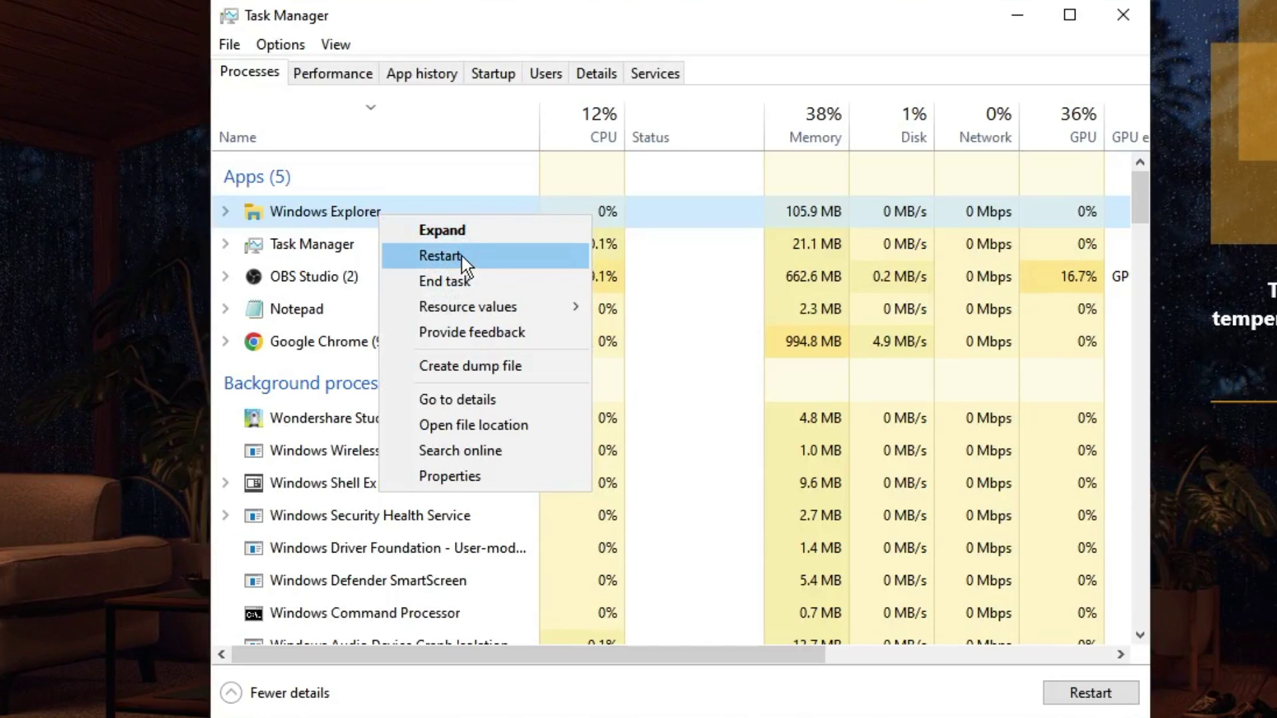
click(873, 62)
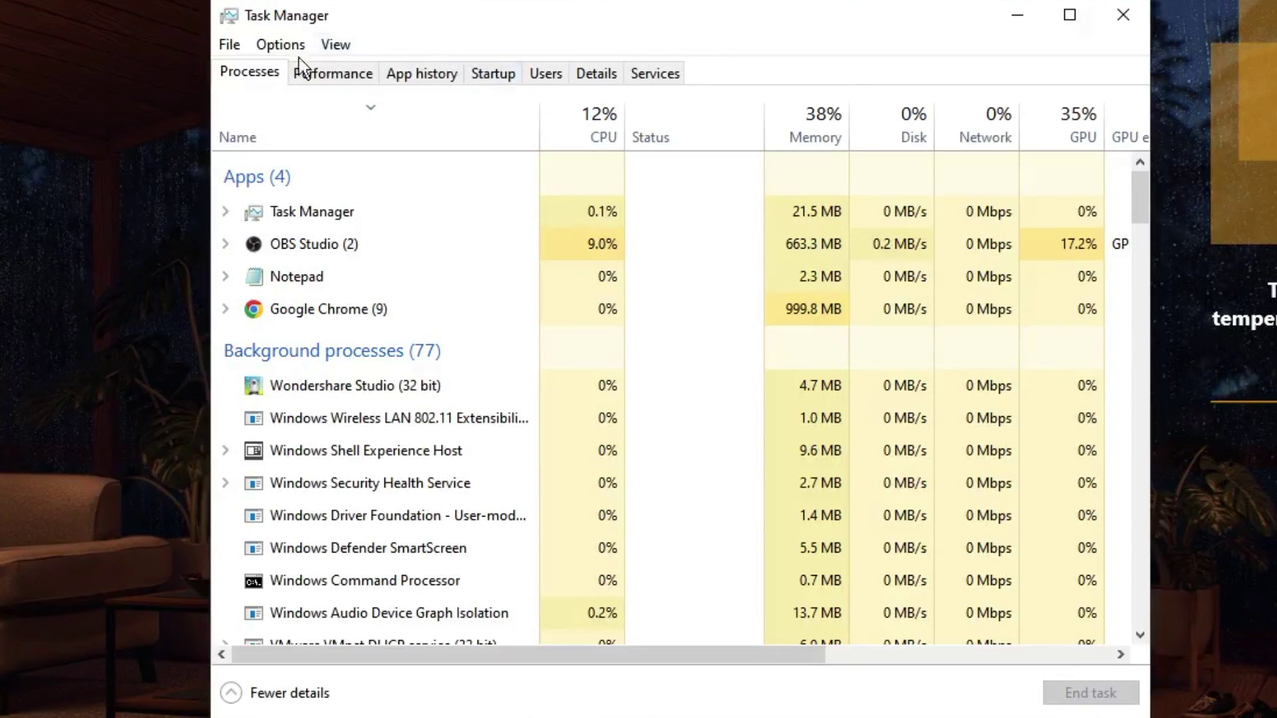
Run cmd as a new task with administrative privileges and centre the Command Prompt window.
click(230, 45)
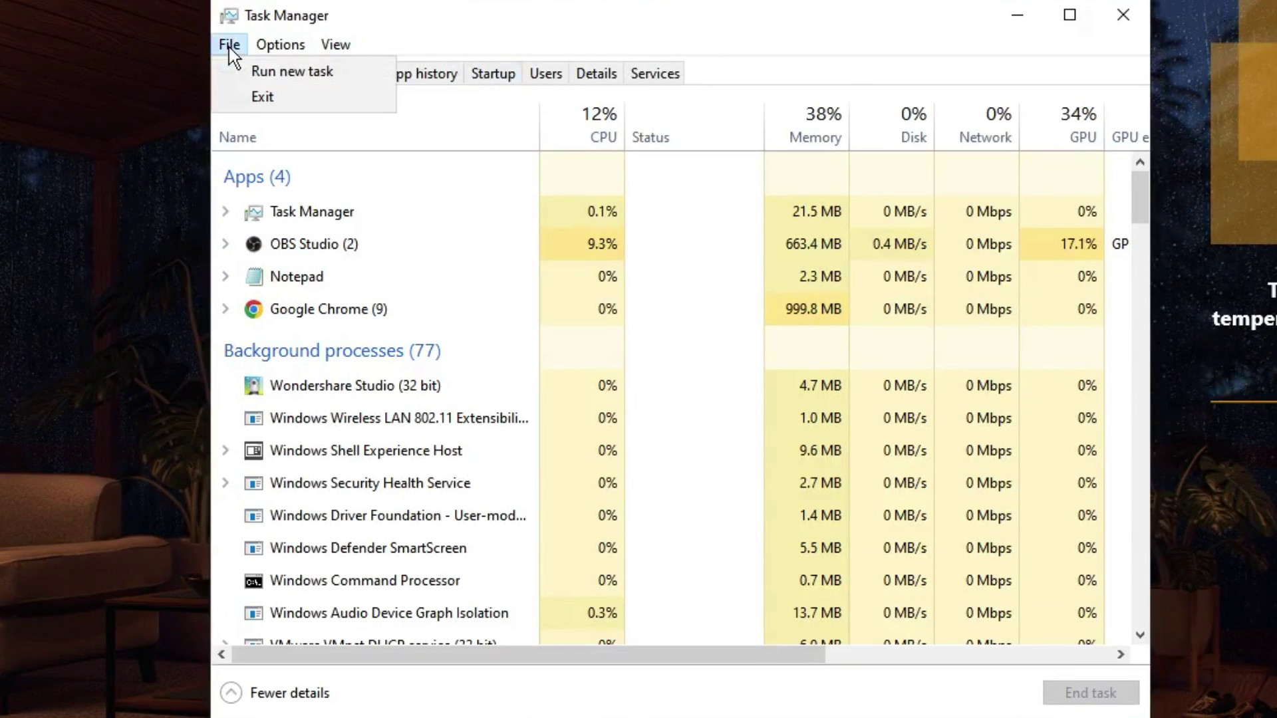
click(278, 73)
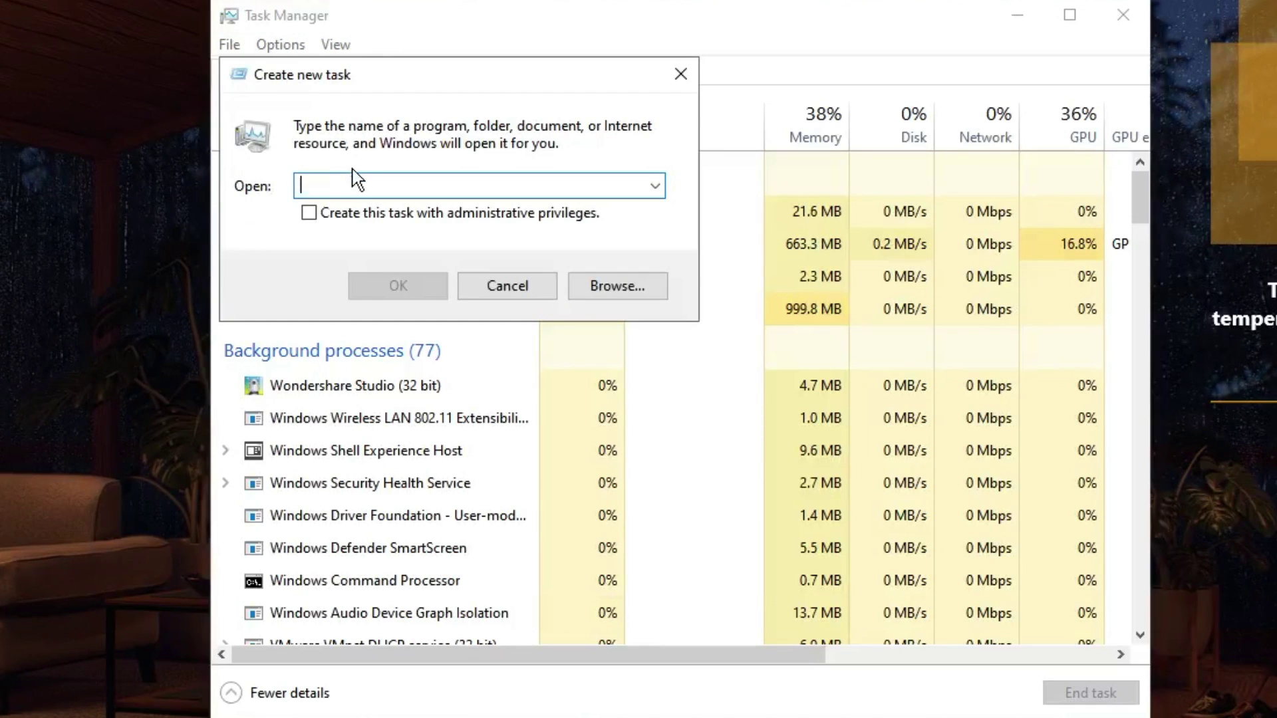
text(cmd)
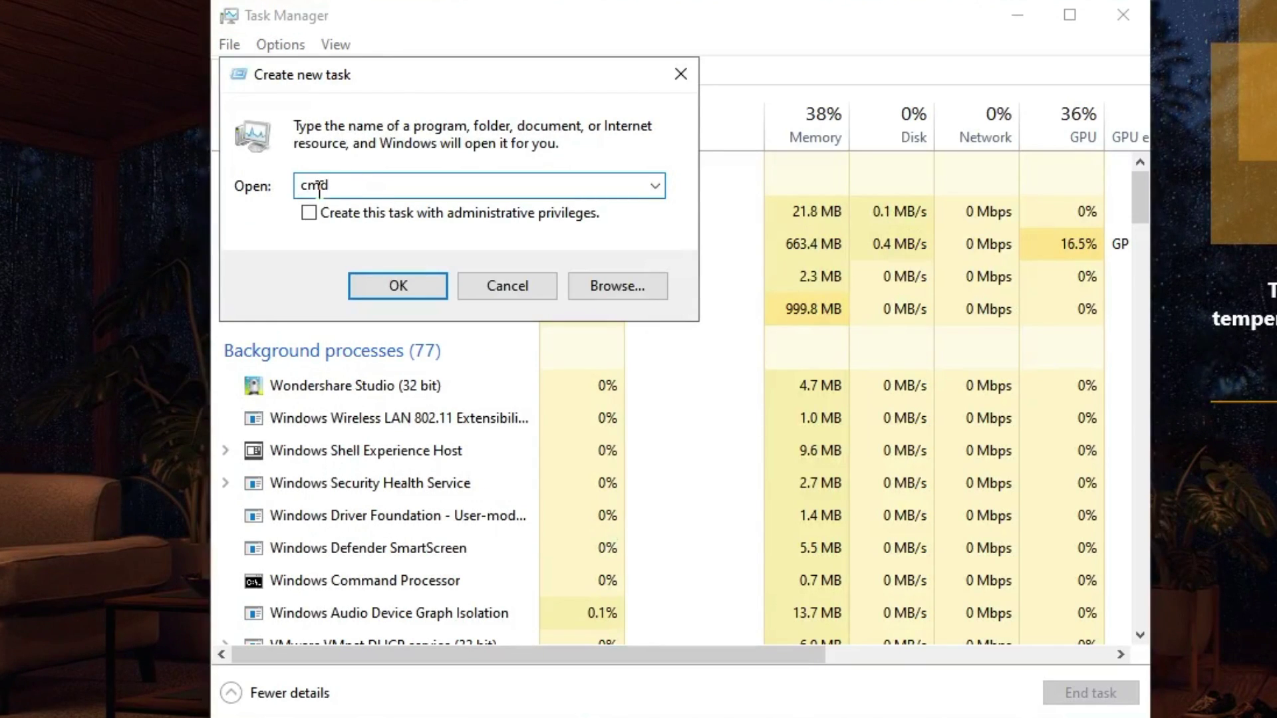
click(312, 219)
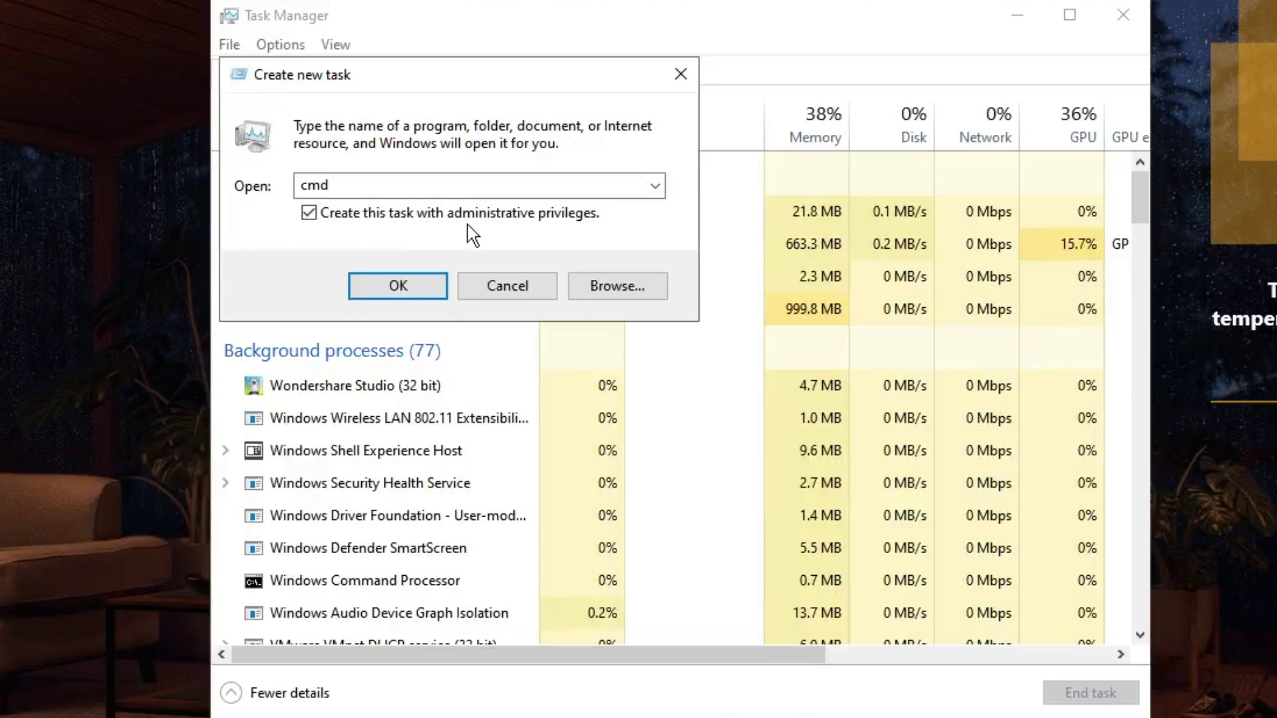
click(437, 285)
drag(346, 7, 795, 157)
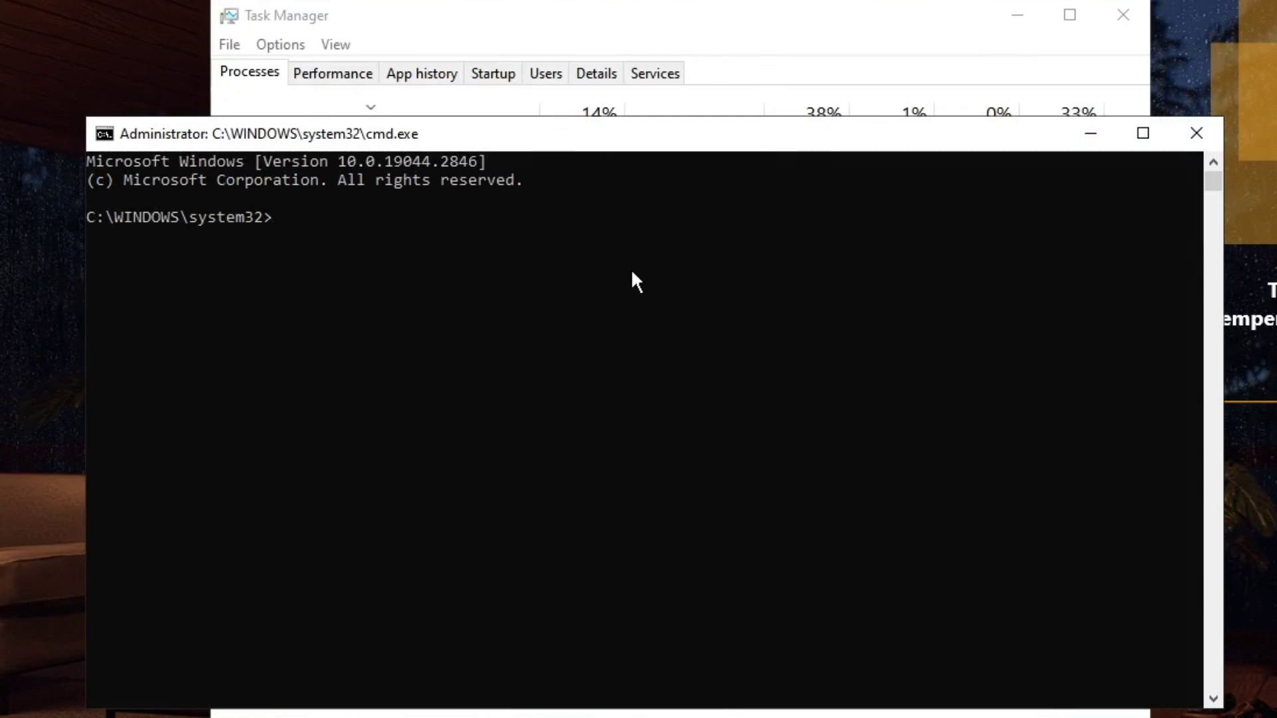
Run sfc /scannow at the administrator Command Prompt.
text(sfc)
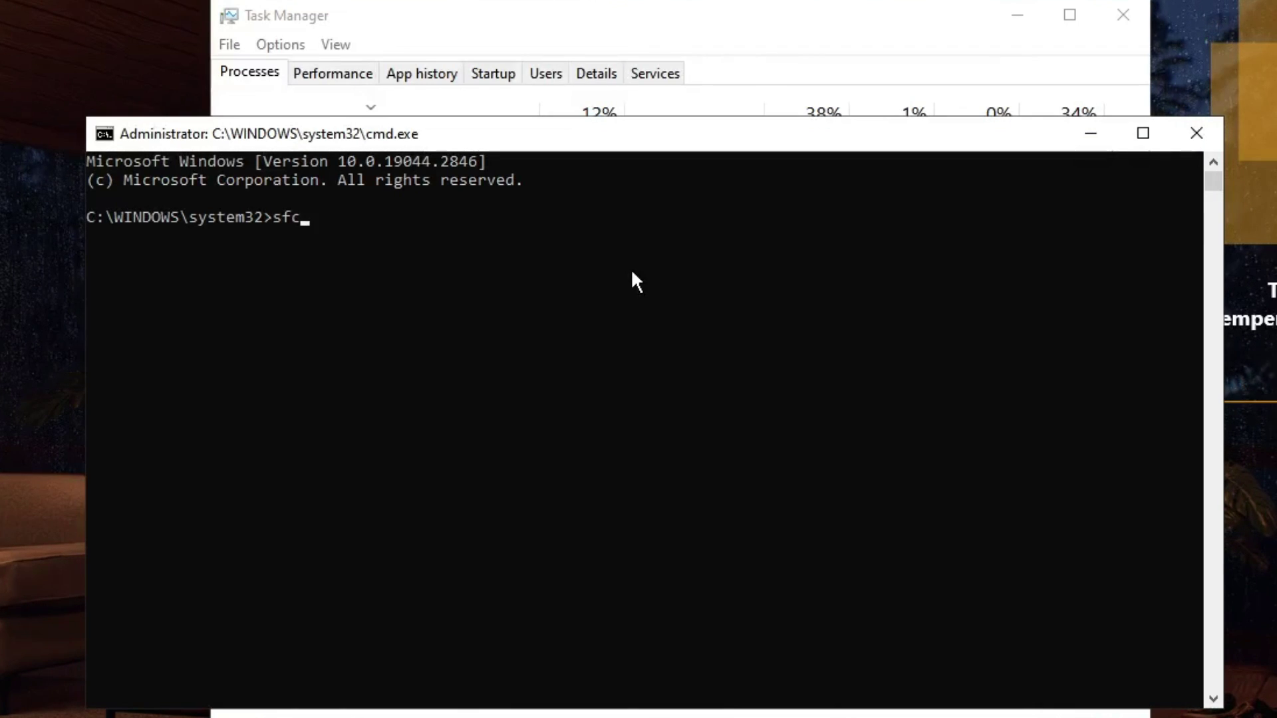
text( /sc)
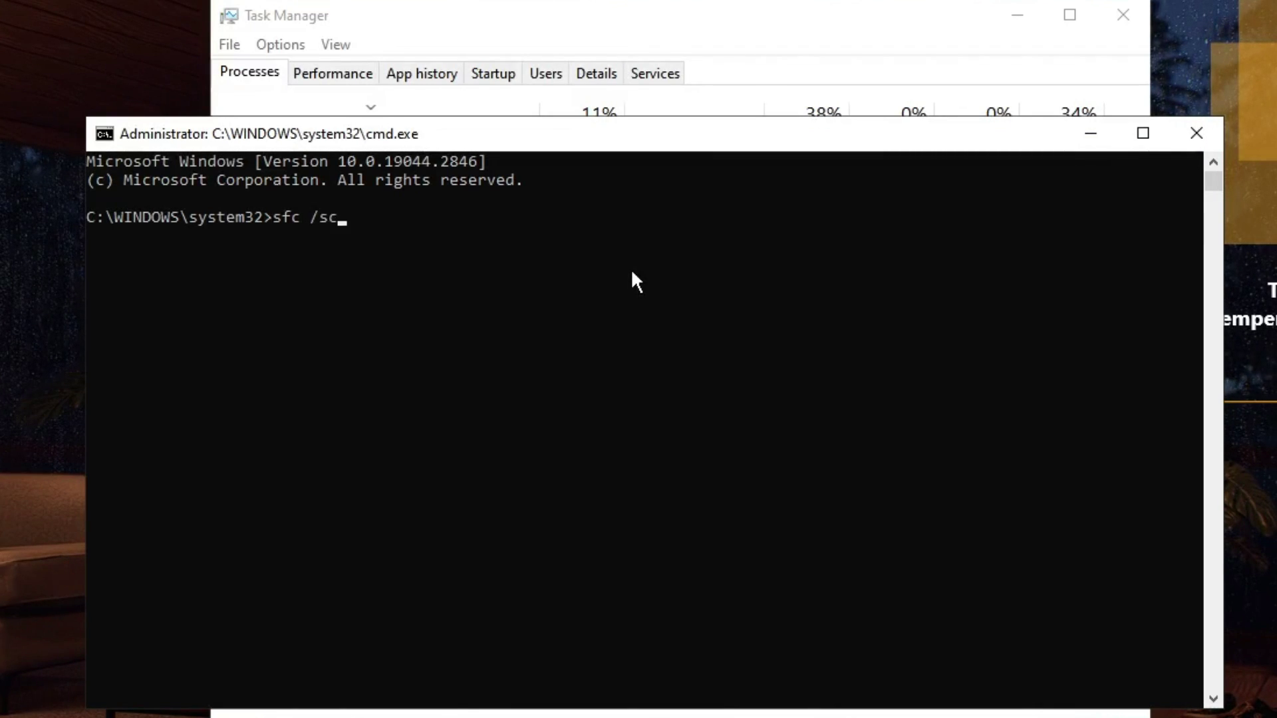
text(anno)
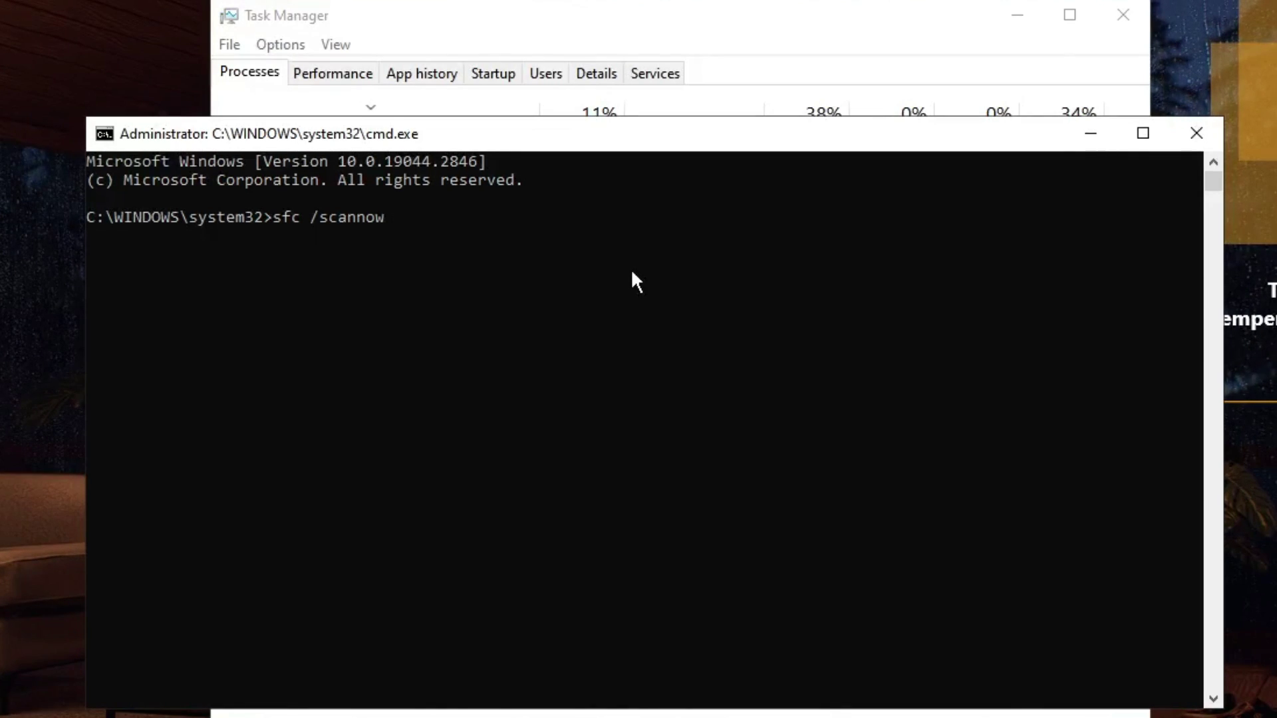
text(w)
key(Return)
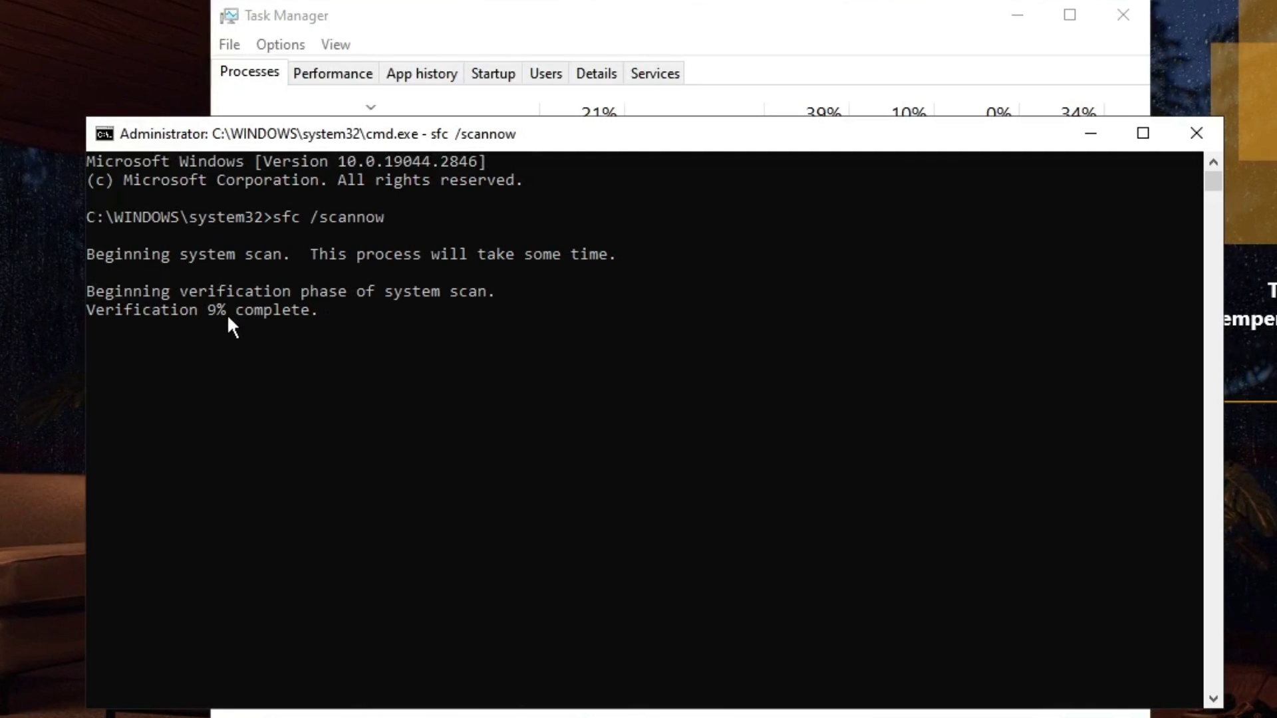
Minimize Command Prompt, close Task Manager, and show Local Disk (C:) in File Explorer.
click(1090, 137)
click(1017, 128)
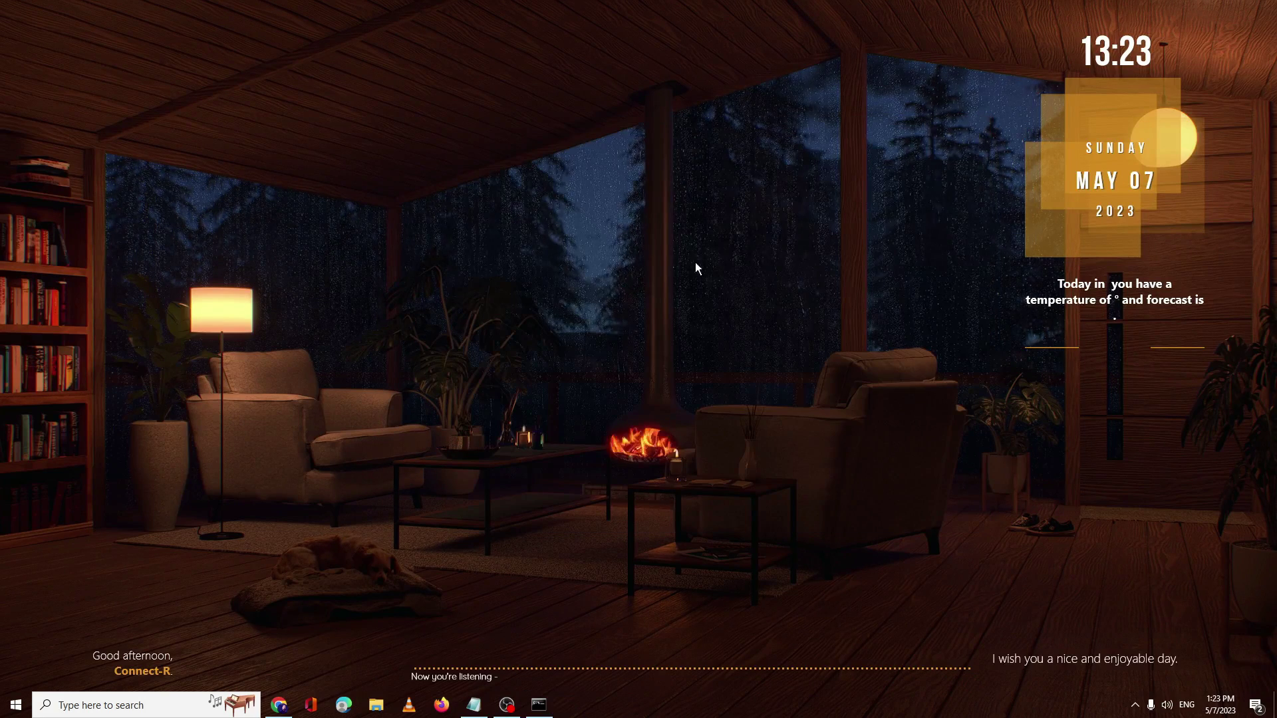
click(377, 703)
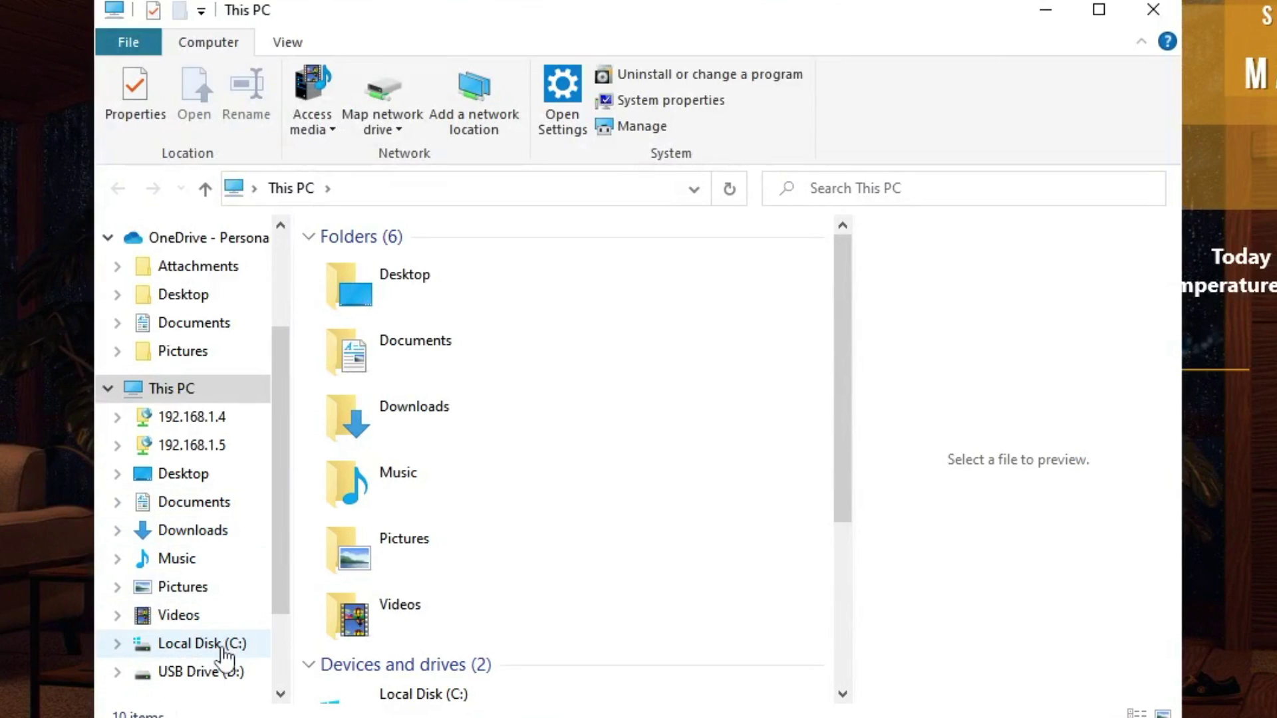
click(222, 648)
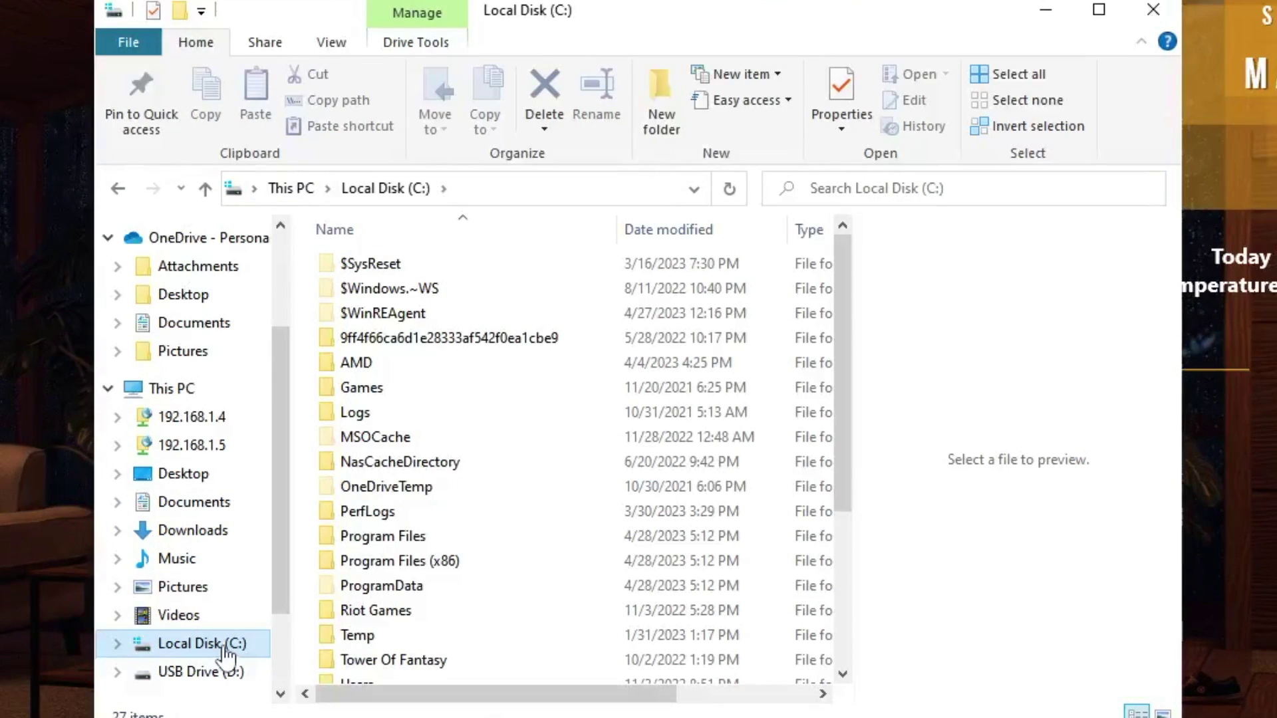
Navigate into C:\WINDOWS\System32.
scroll(389, 555, down, 3)
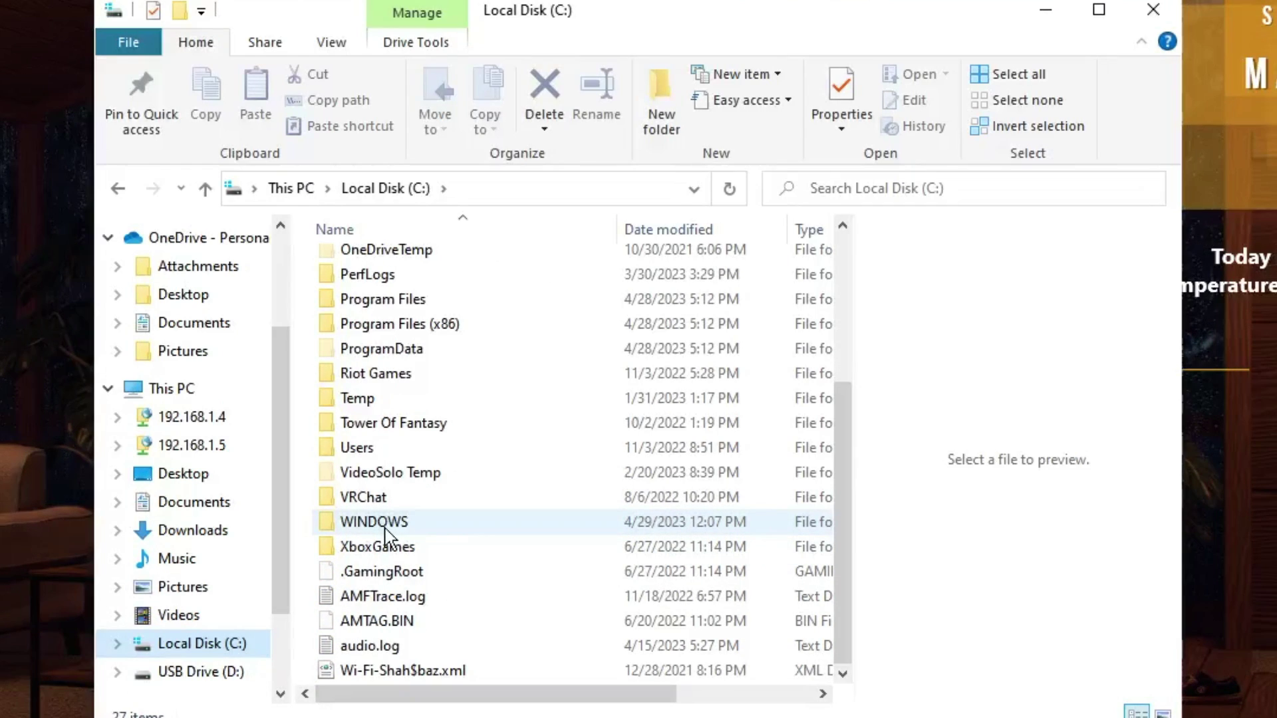
double_click(385, 526)
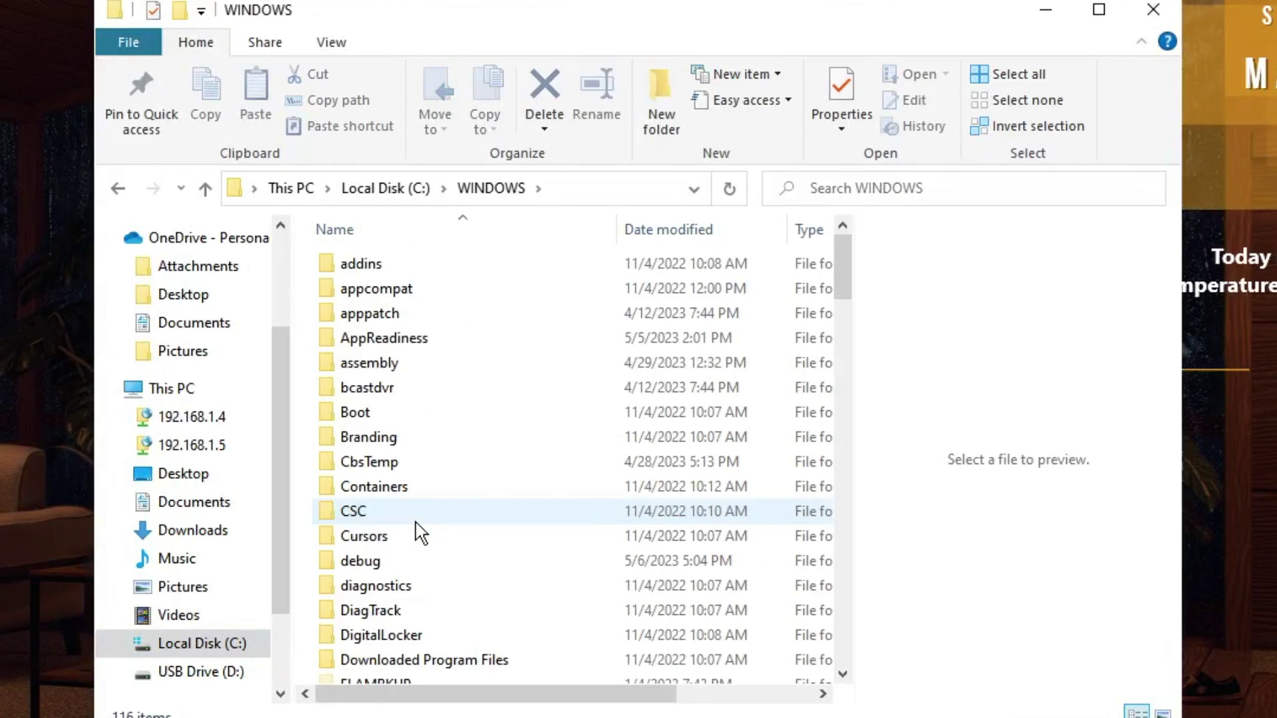
click(416, 523)
scroll(419, 529, down, 15)
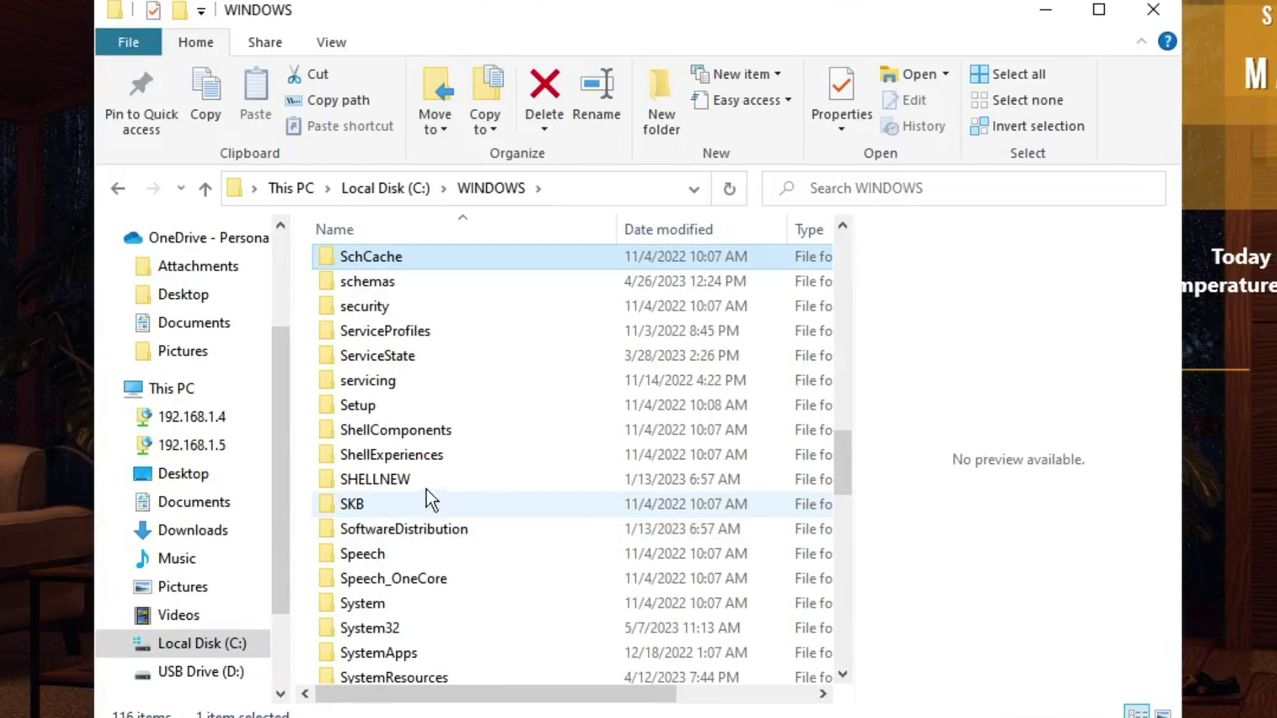
scroll(438, 430, down, 3)
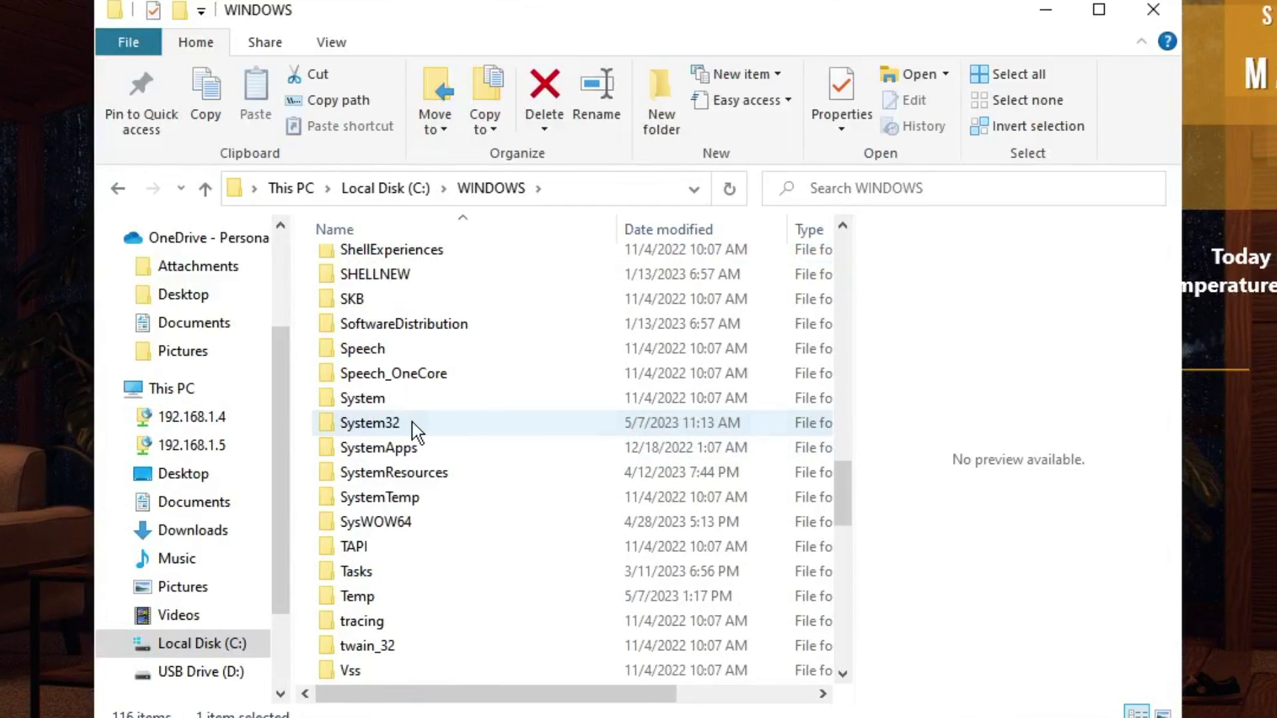
click(414, 431)
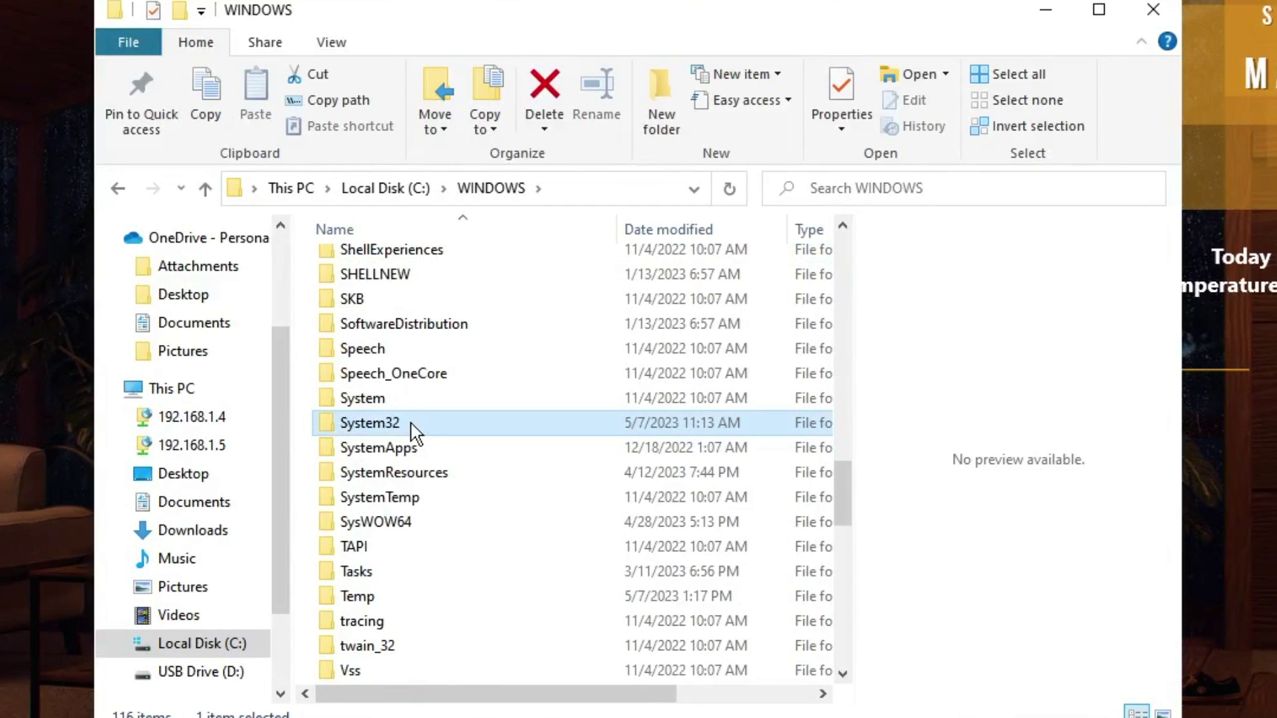
double_click(414, 431)
click(411, 423)
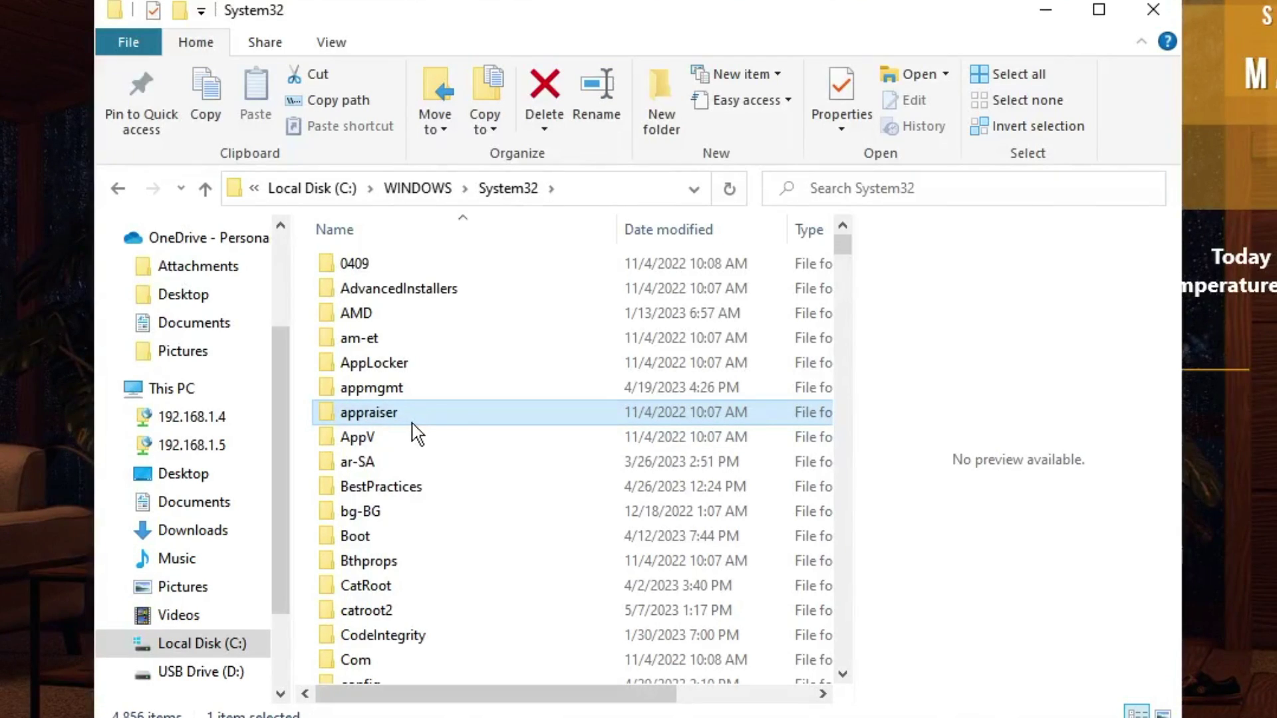
Search System32 for 'ctfm' to find ctfmon.exe.
click(917, 190)
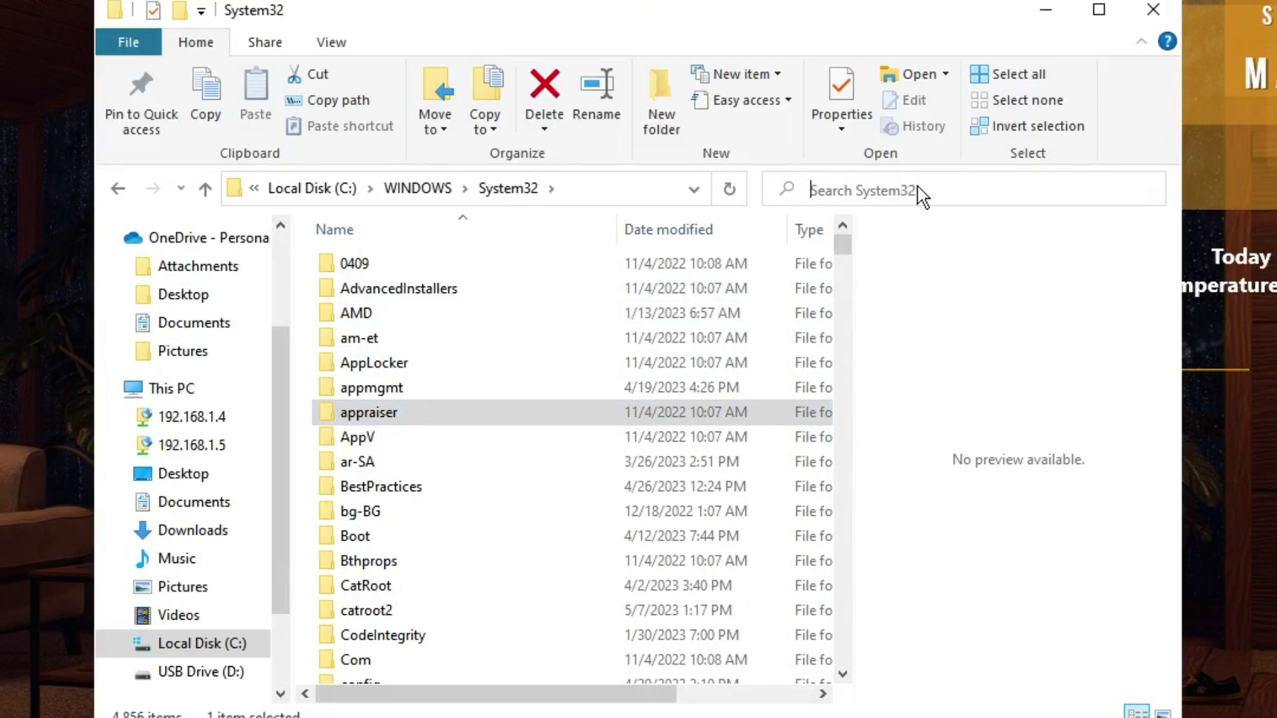
text(ctfm)
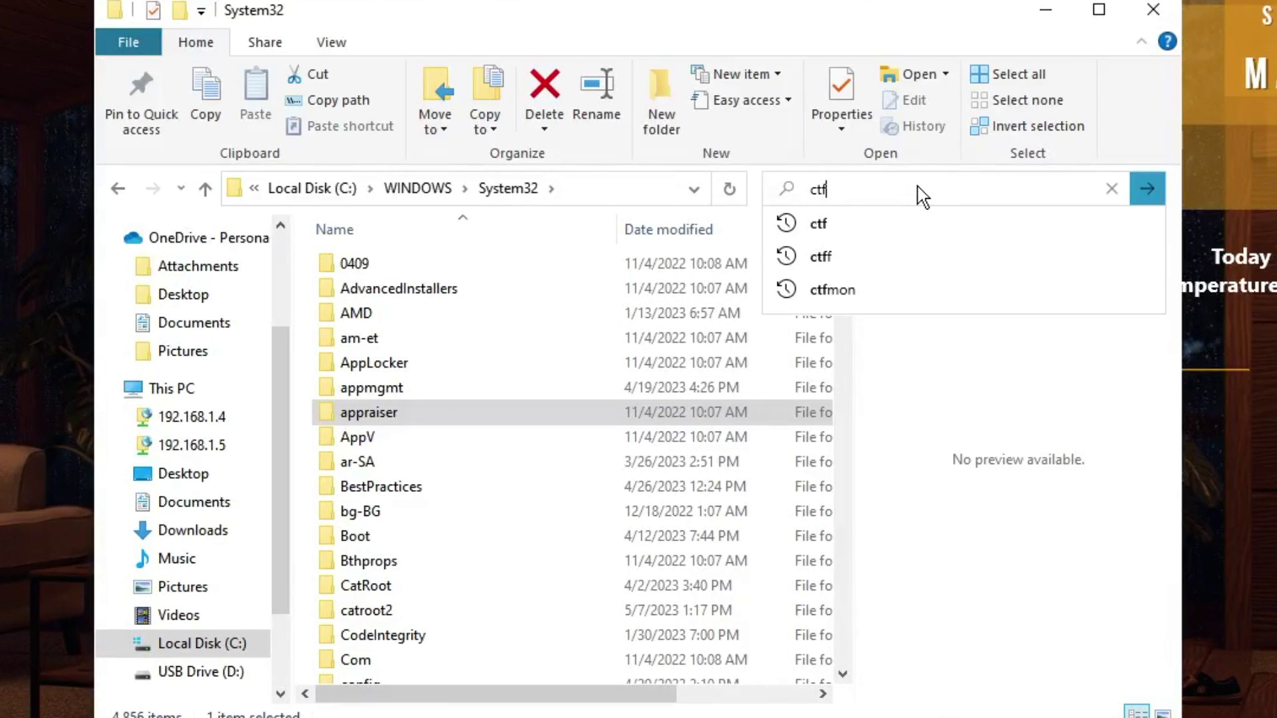
click(864, 230)
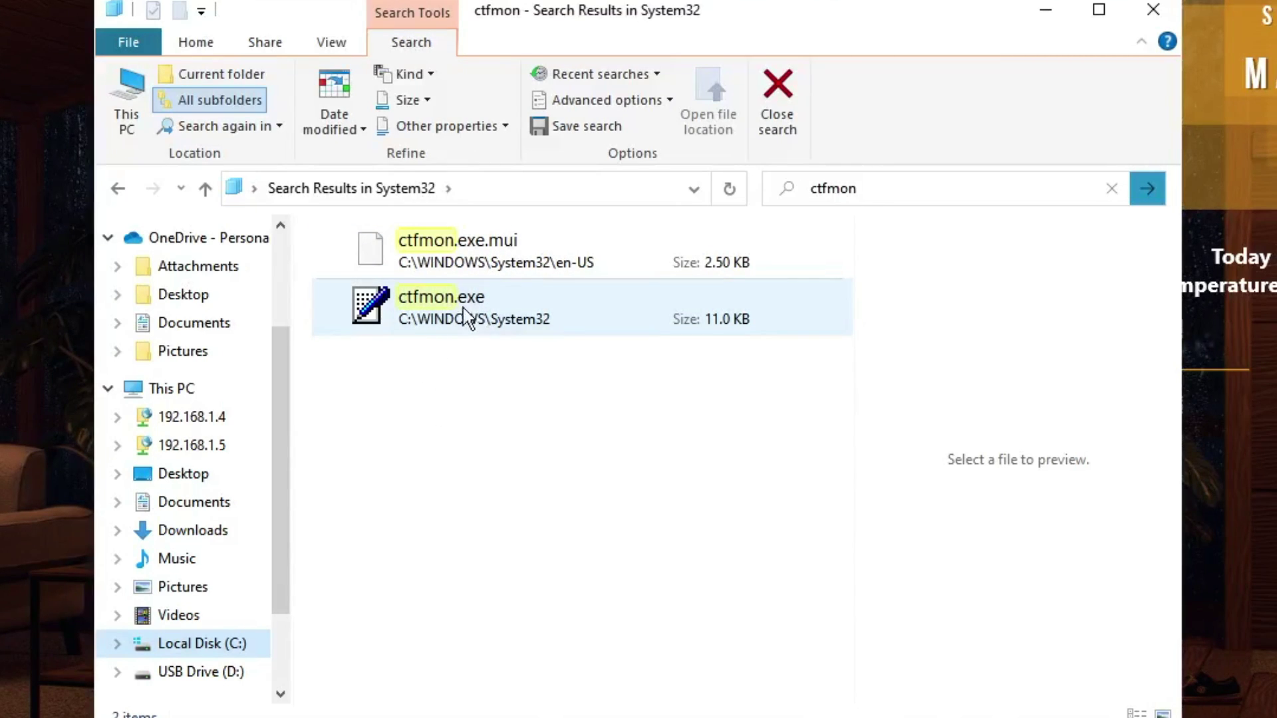
Send ctfmon.exe to the desktop as a shortcut and minimize Explorer.
right_click(509, 286)
right_click(502, 298)
mouse_move(658, 639)
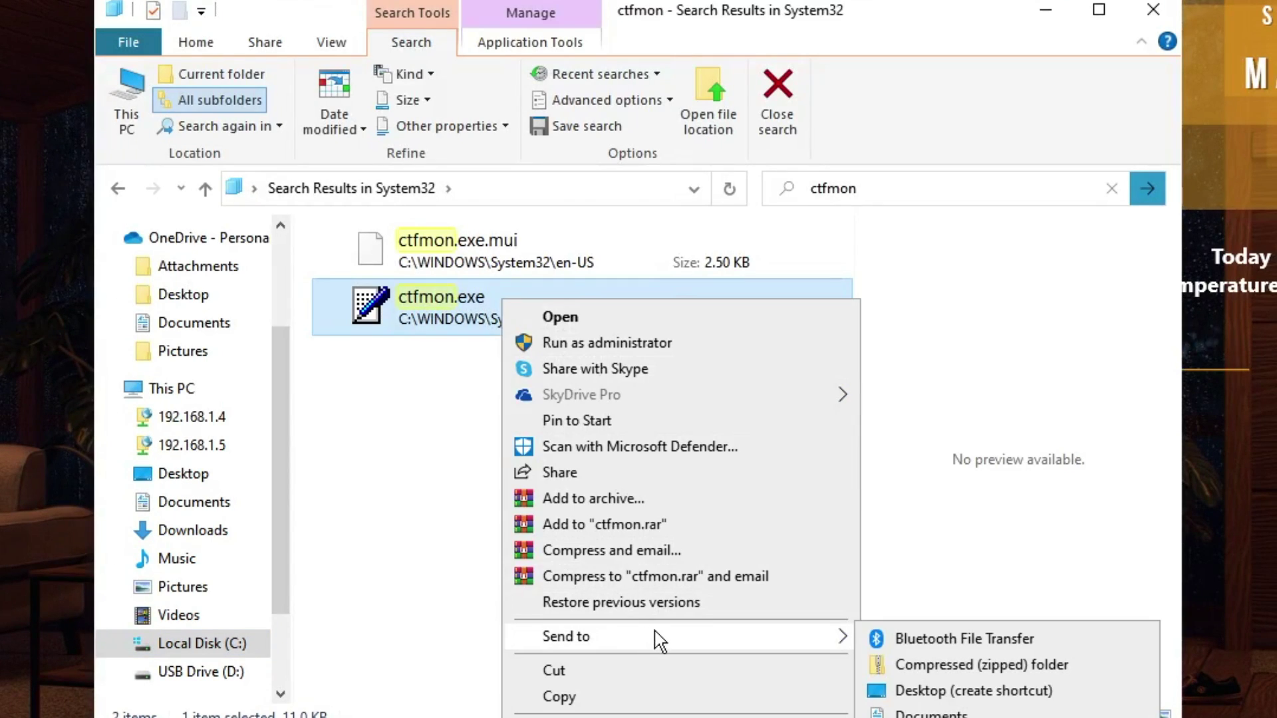
click(964, 692)
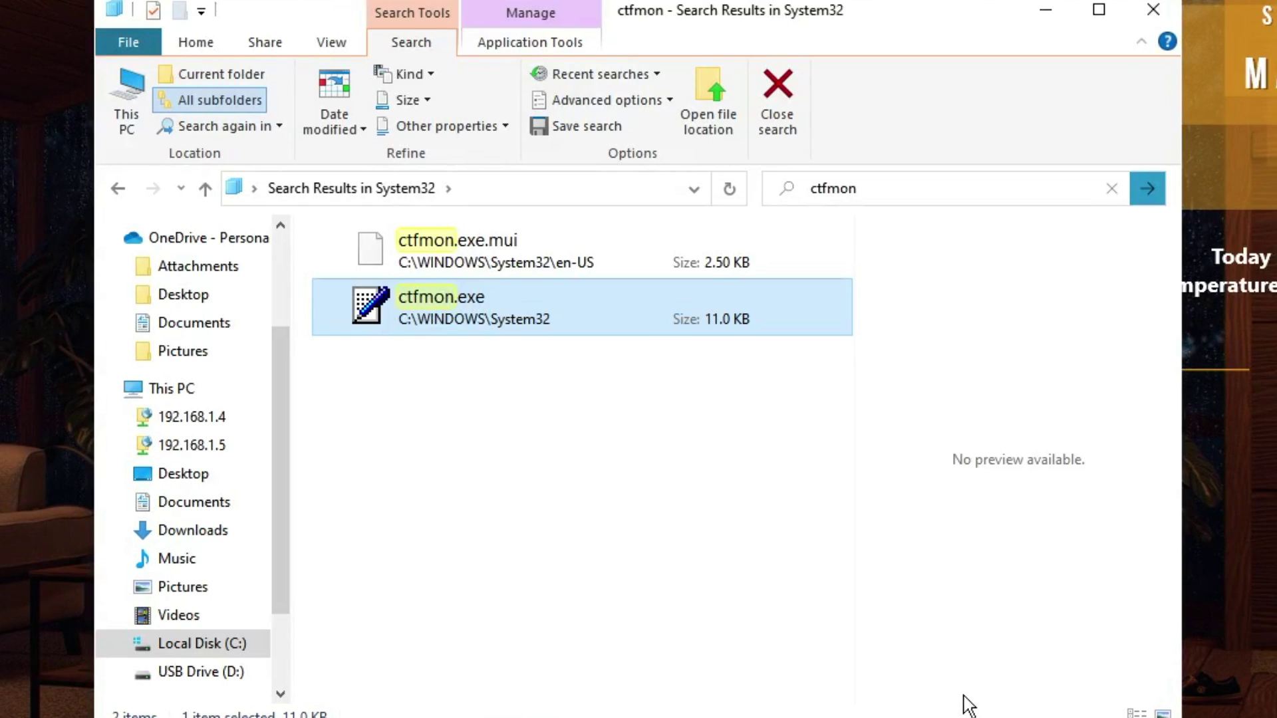
click(1045, 13)
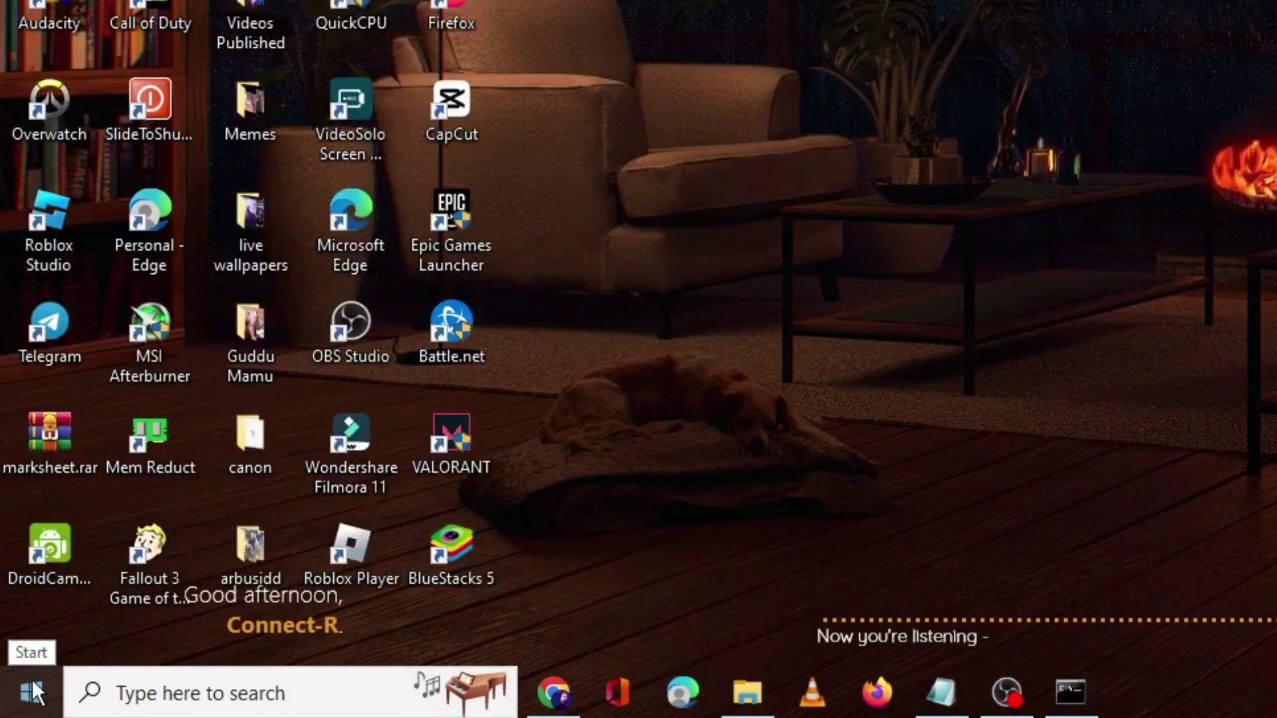
Open the Run dialog and enter 'shell:common startup'.
right_click(16, 704)
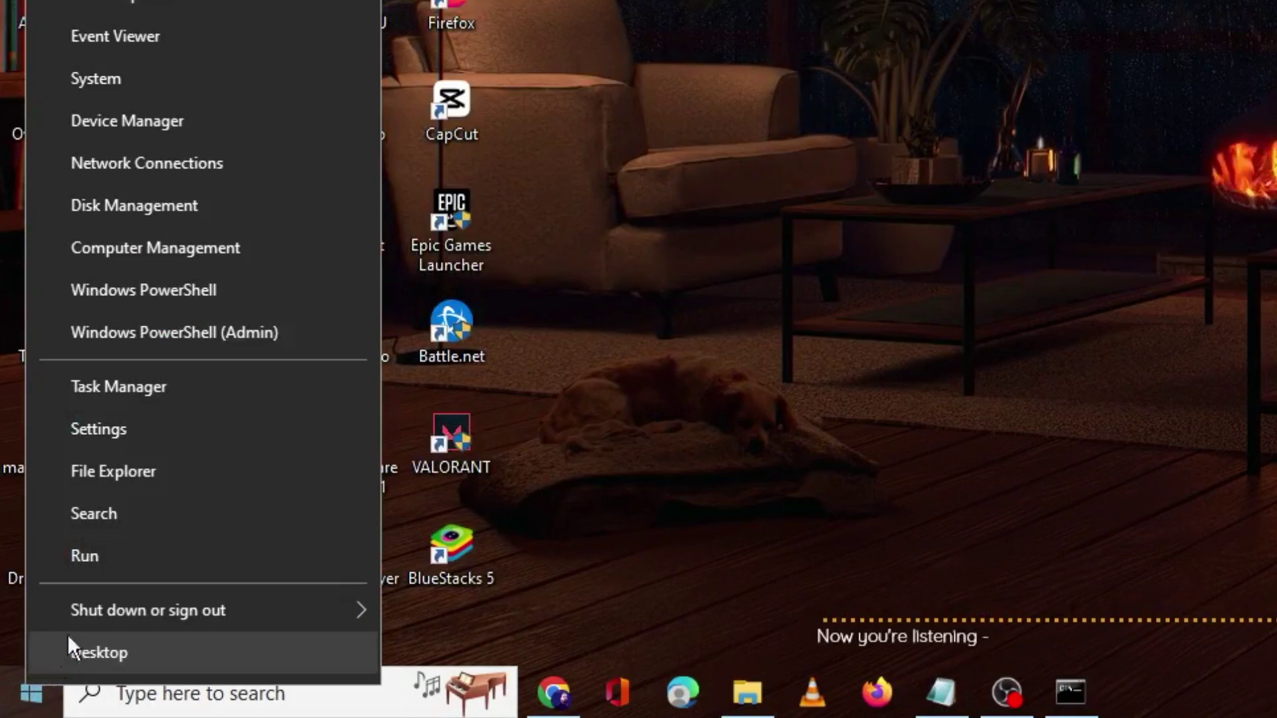
click(105, 557)
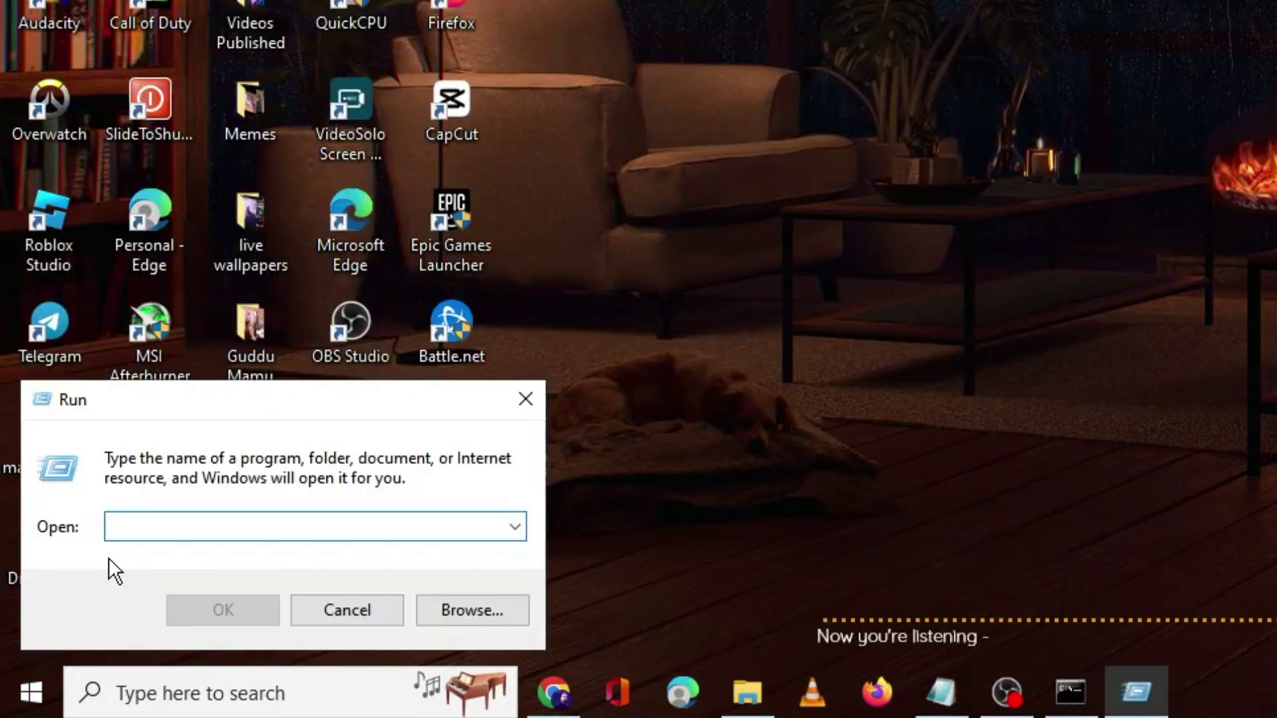
text(shell)
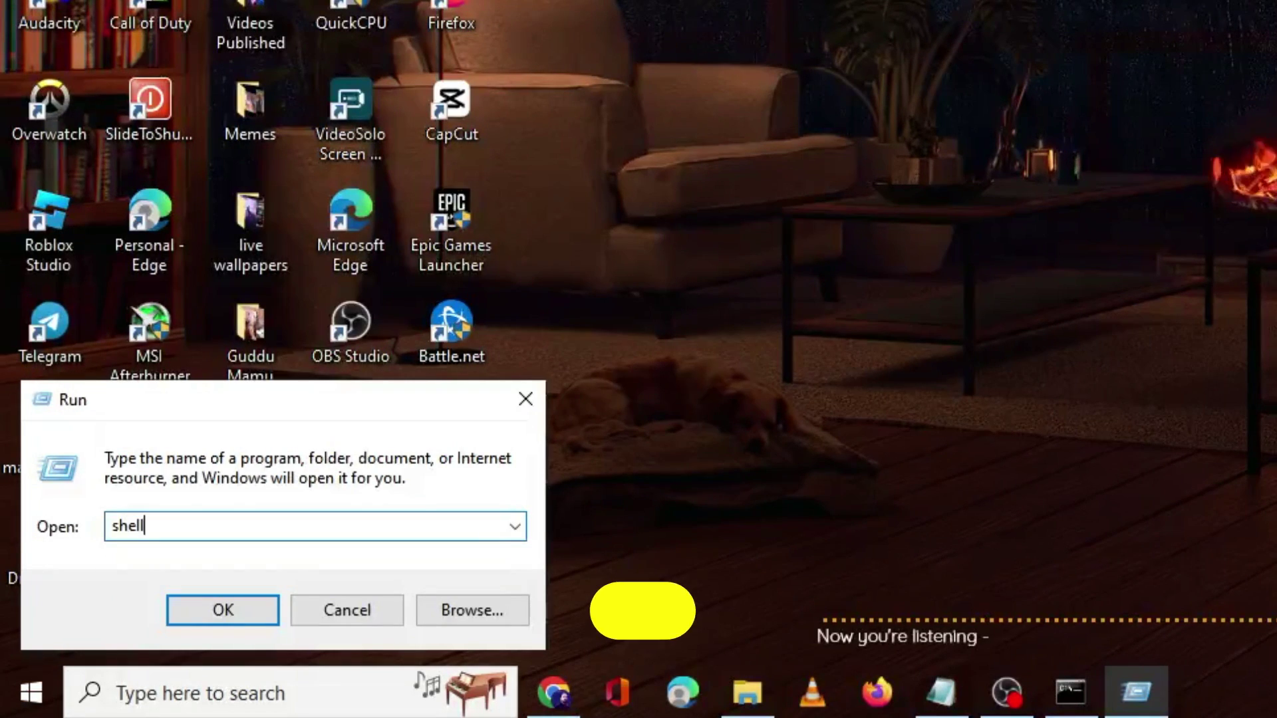
text(:co)
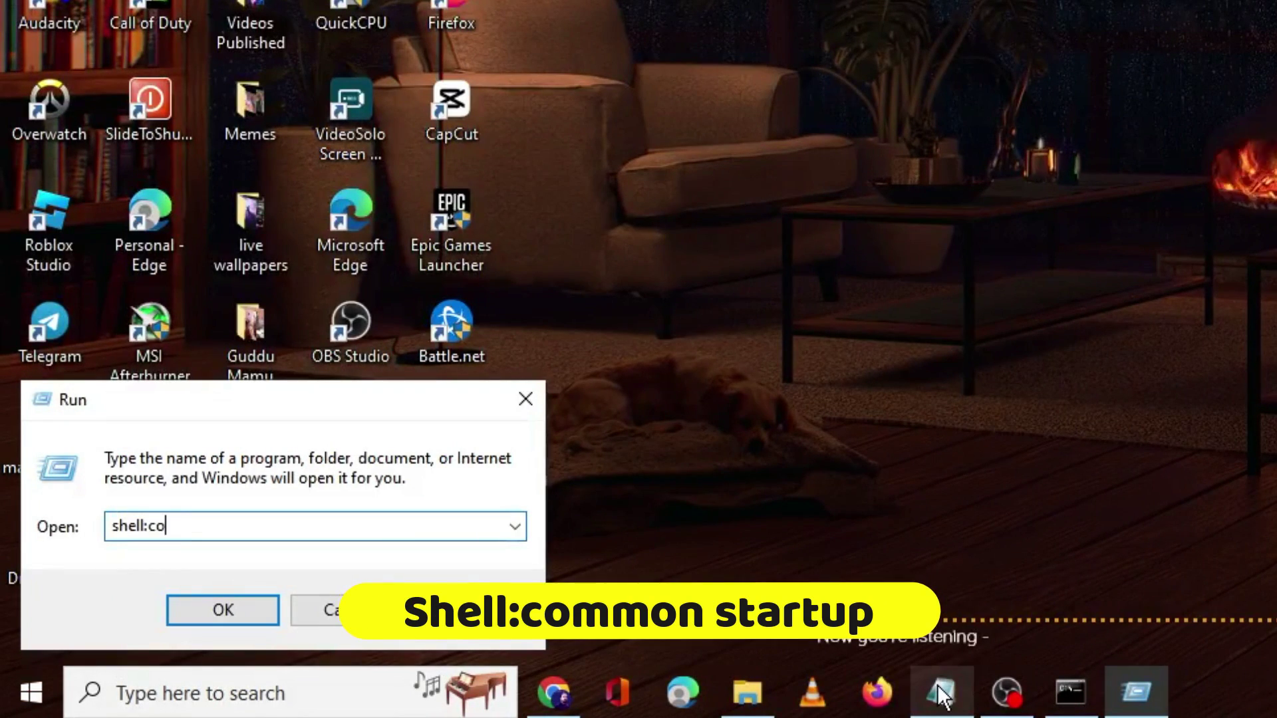
text(mmon star)
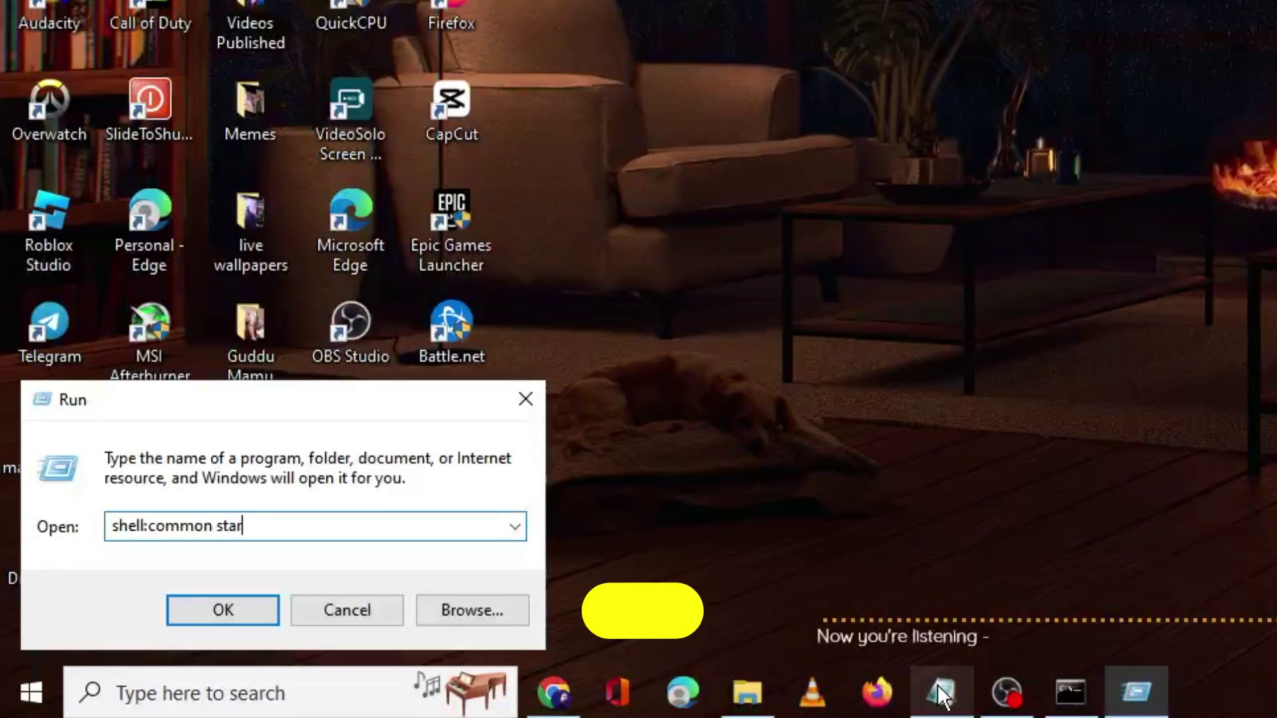
text(tup)
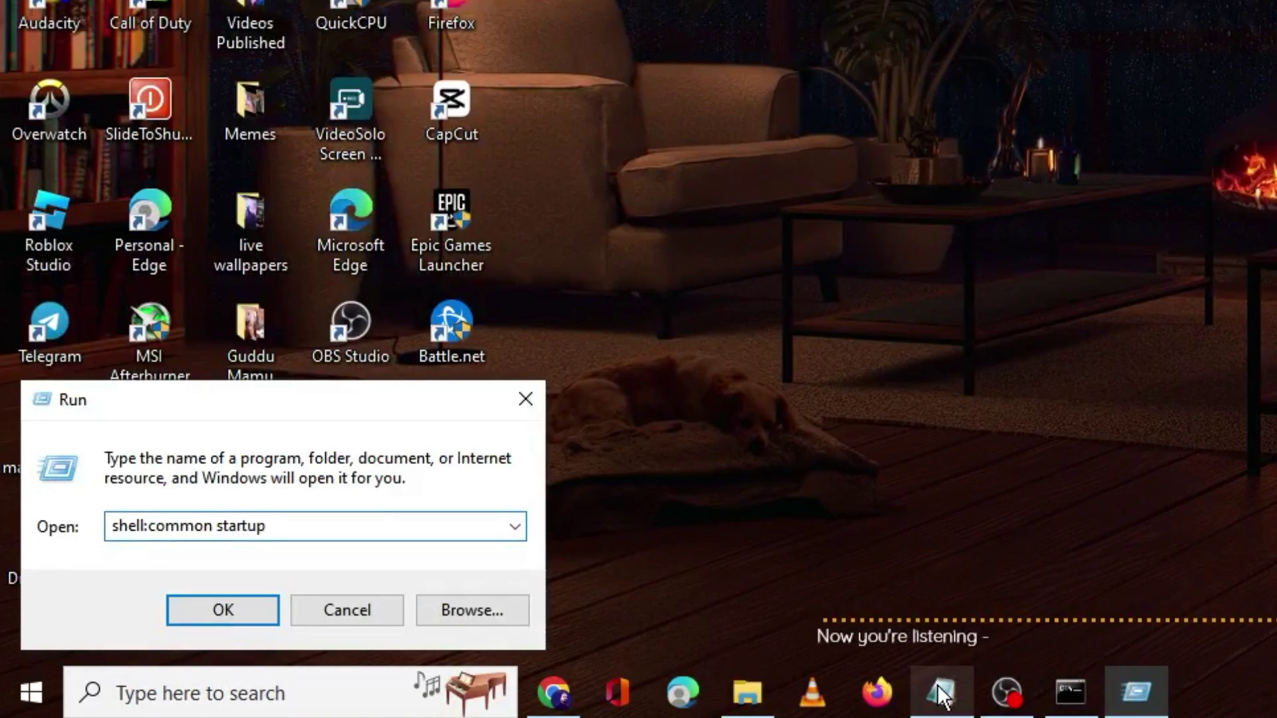
Open the common Startup folder and drag its window beside the ctfmon.exe desktop shortcut.
click(230, 616)
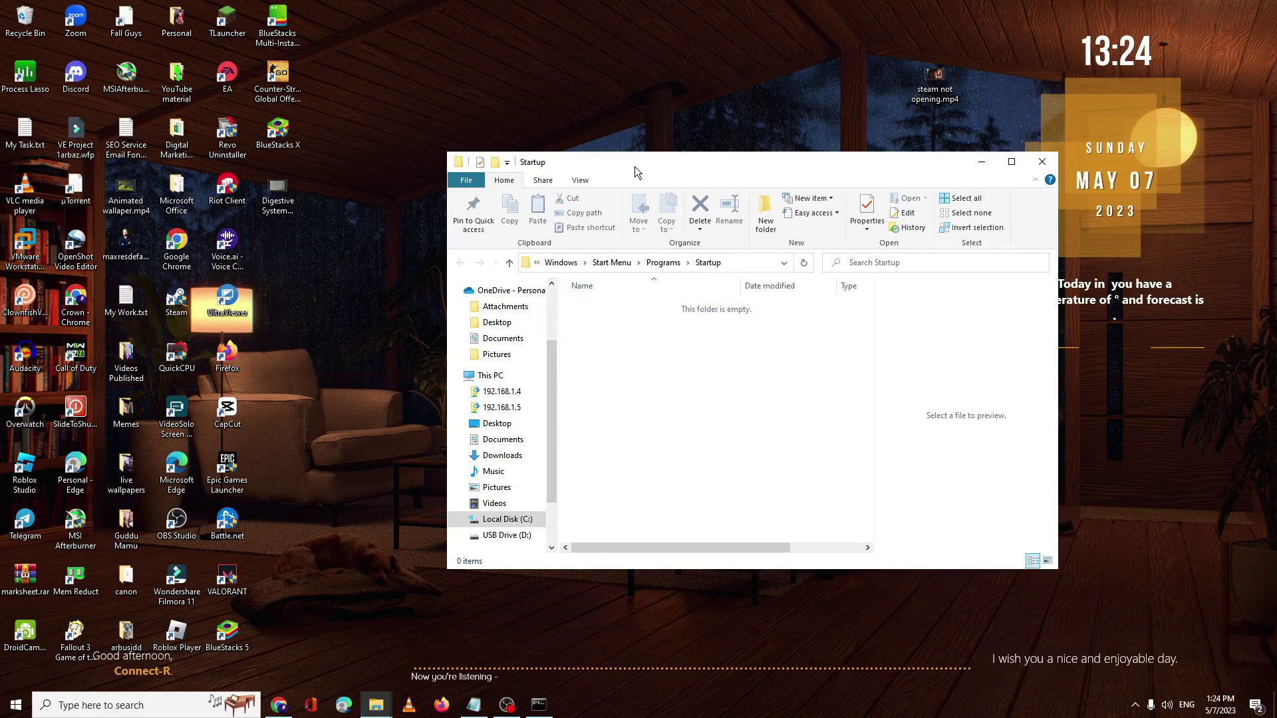
drag(636, 172, 897, 174)
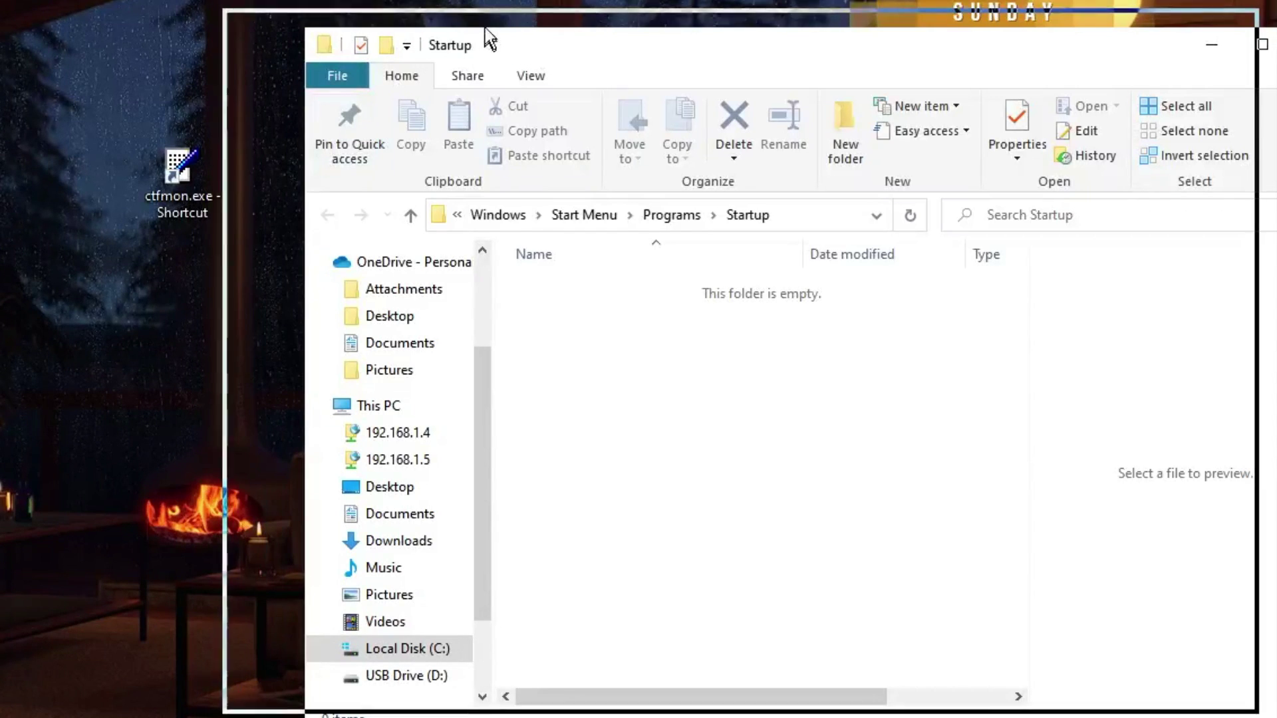
drag(485, 27, 411, 0)
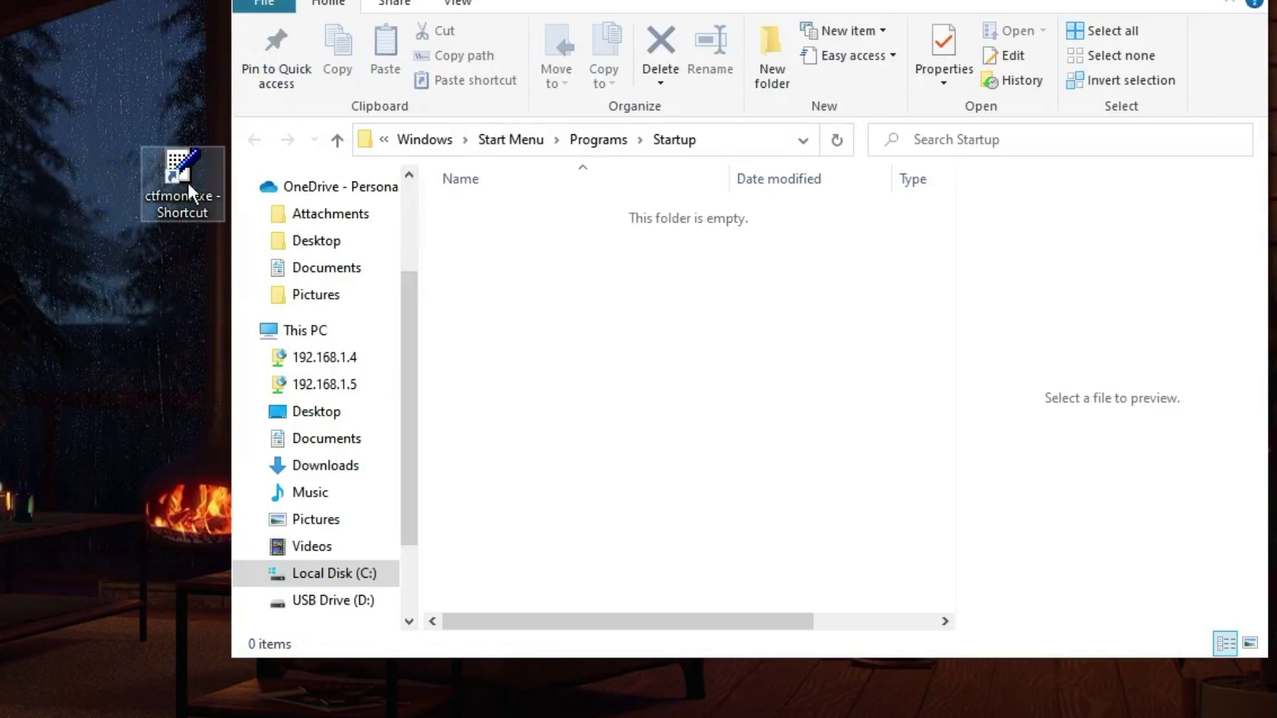
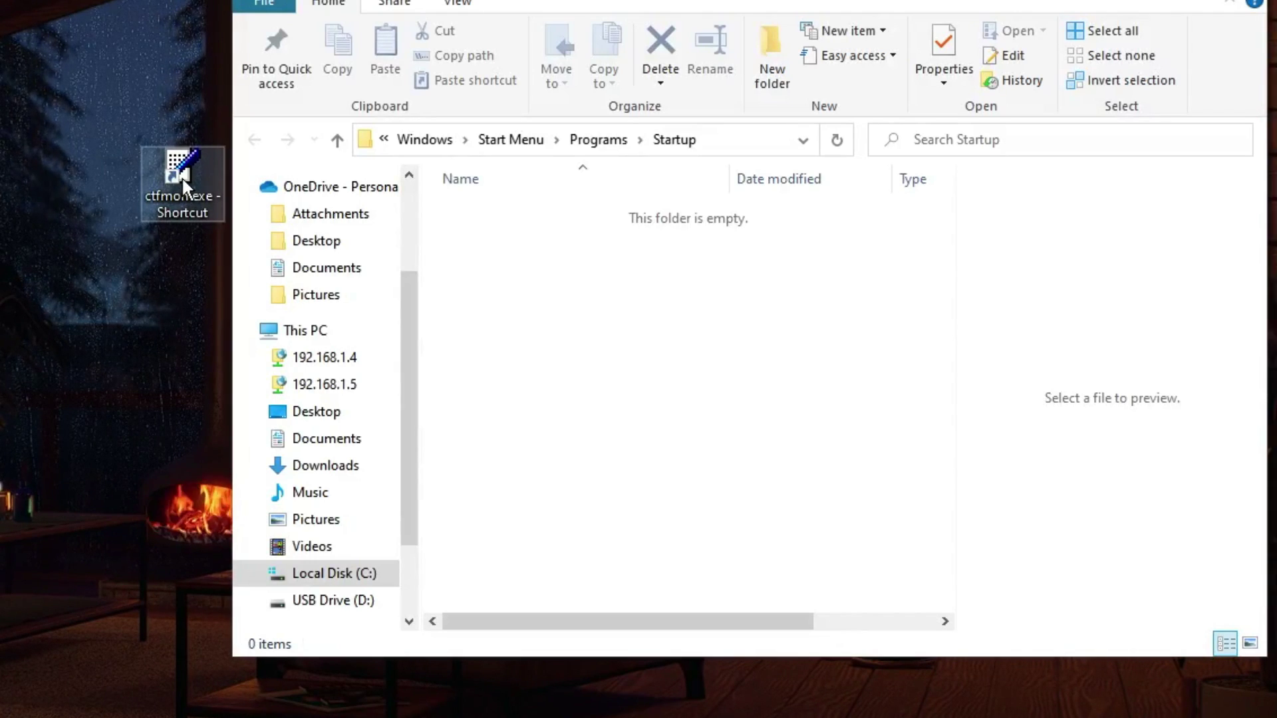
Move the ctfmon.exe desktop shortcut into the Startup folder, granting administrator permission.
drag(182, 176, 617, 271)
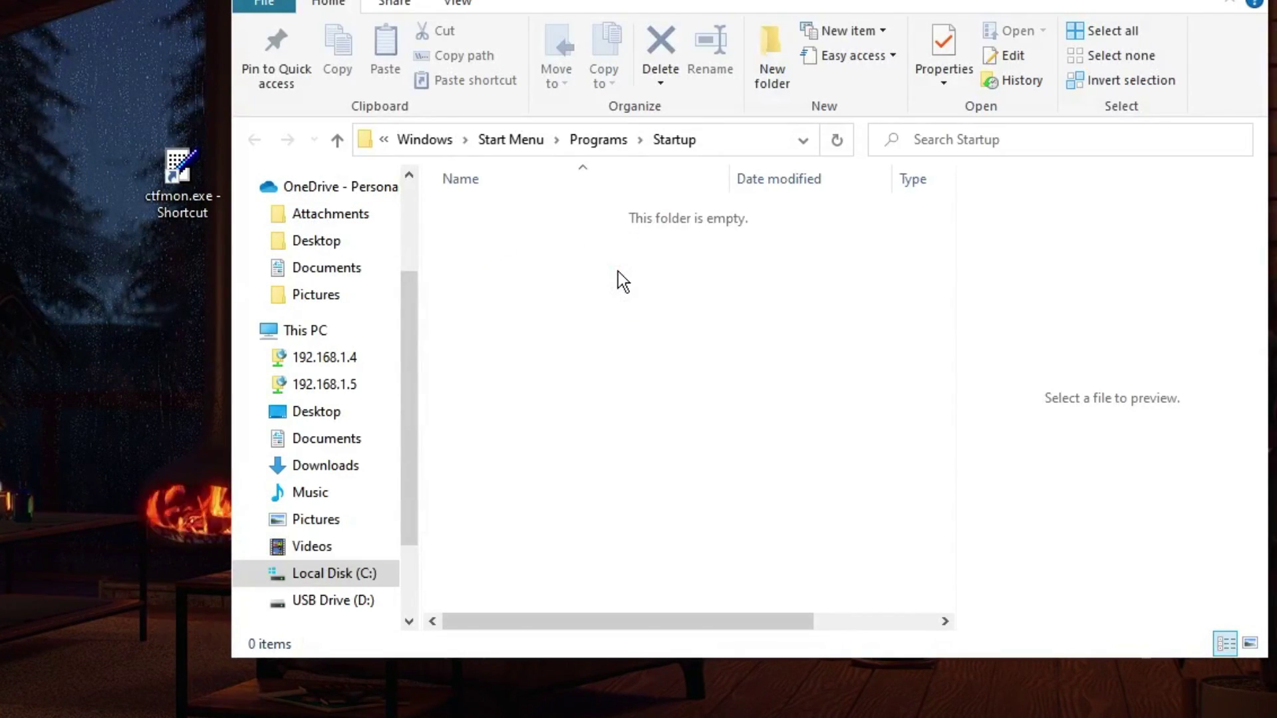
click(149, 203)
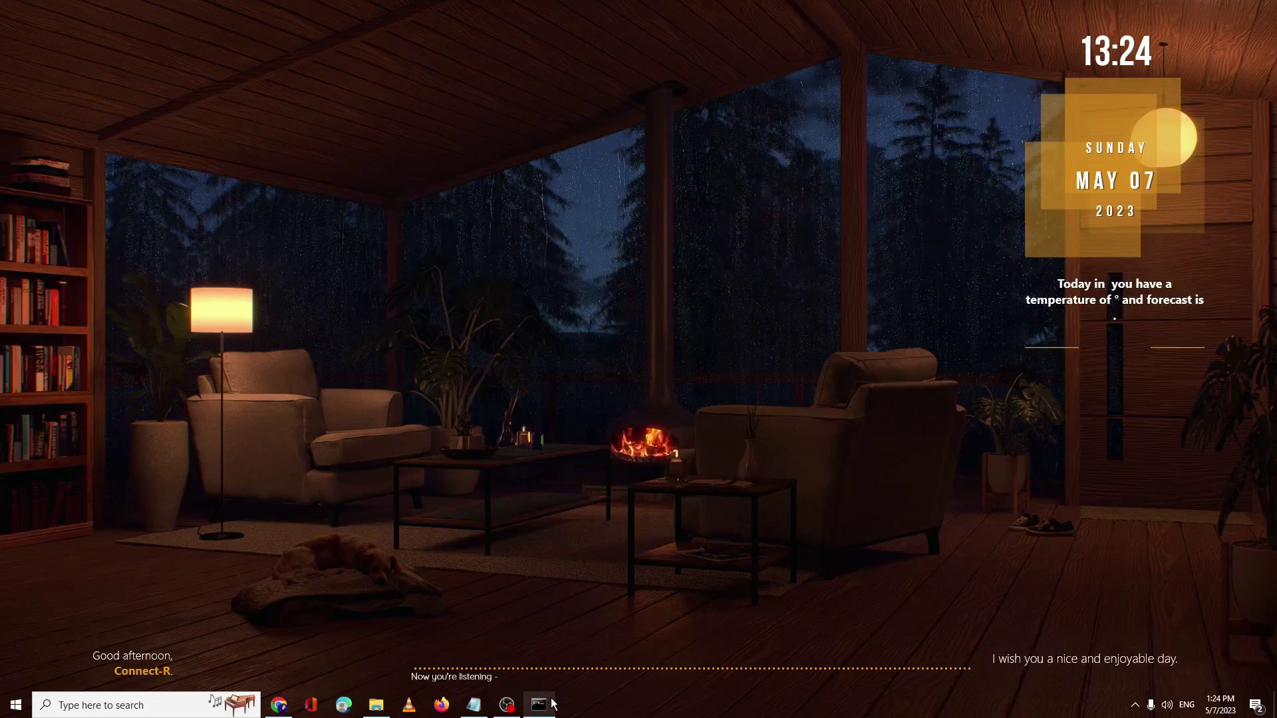
Restore the admin Command Prompt showing sfc /scannow found no integrity violations.
click(549, 705)
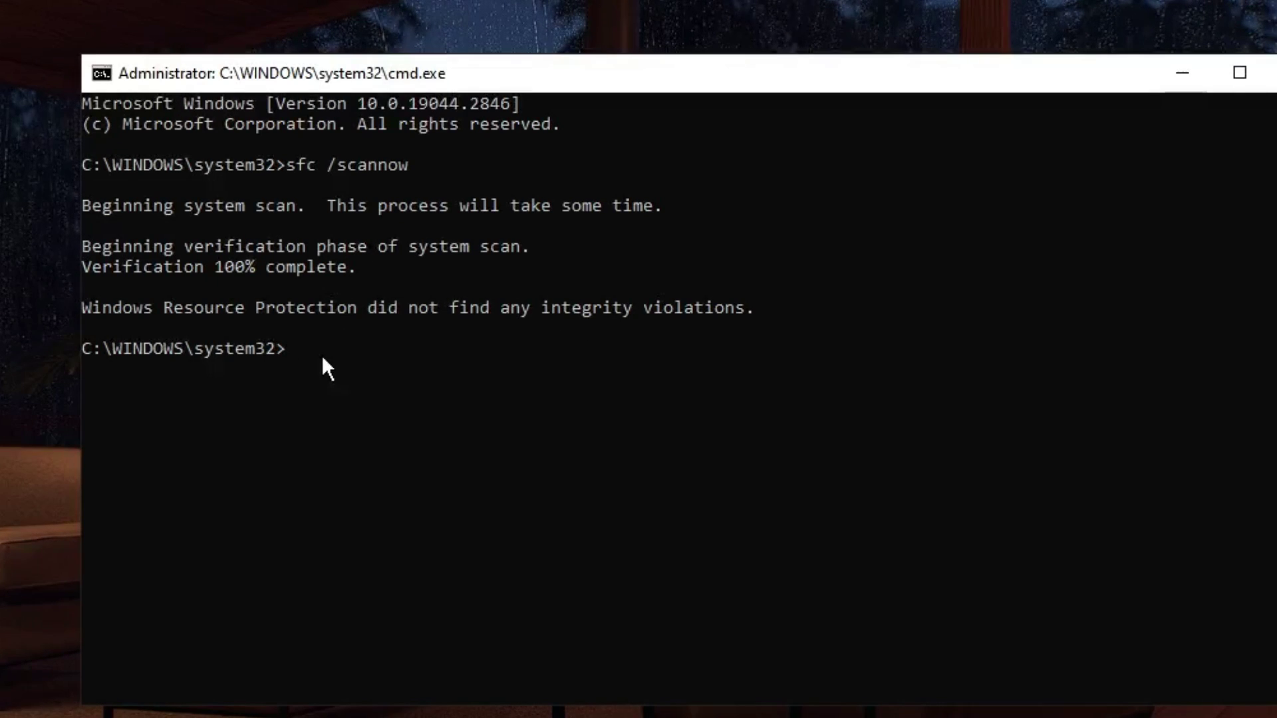
Paste and run DISM /Online /Cleanup-Image /RestoreHealth.
text(DISM /Online /Cleanup-Image /RestoreHealth)
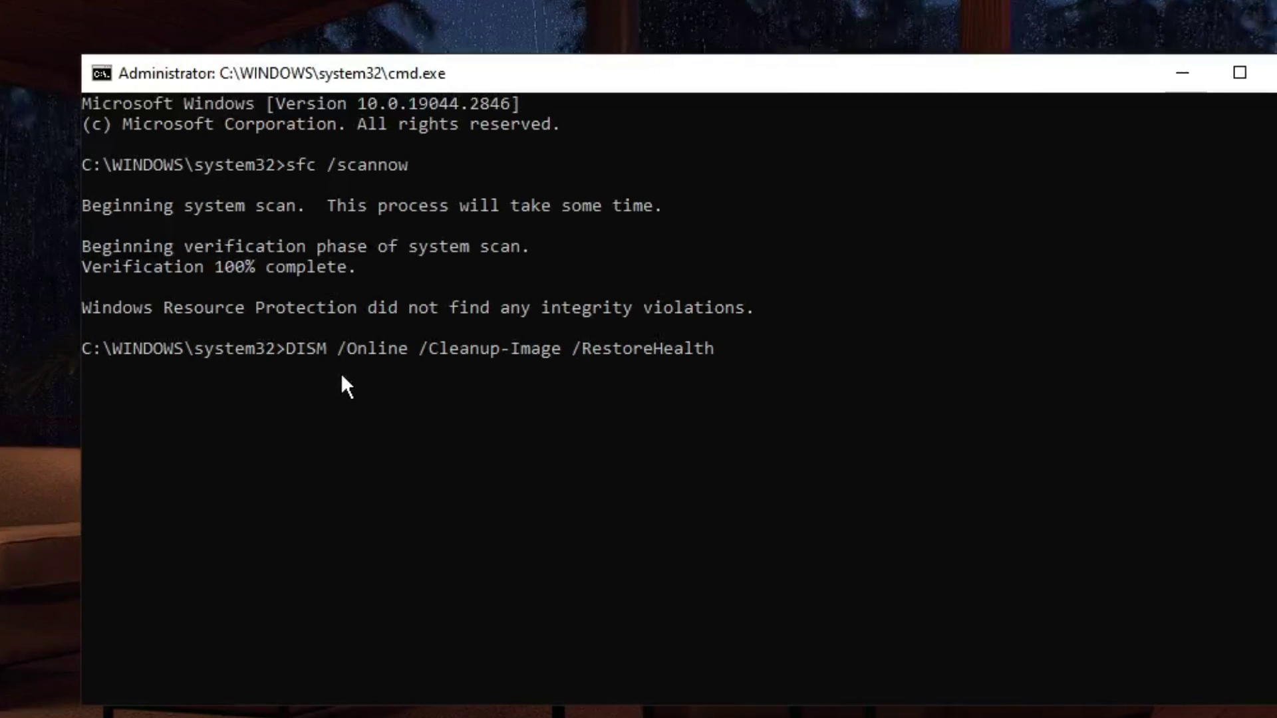
key(Return)
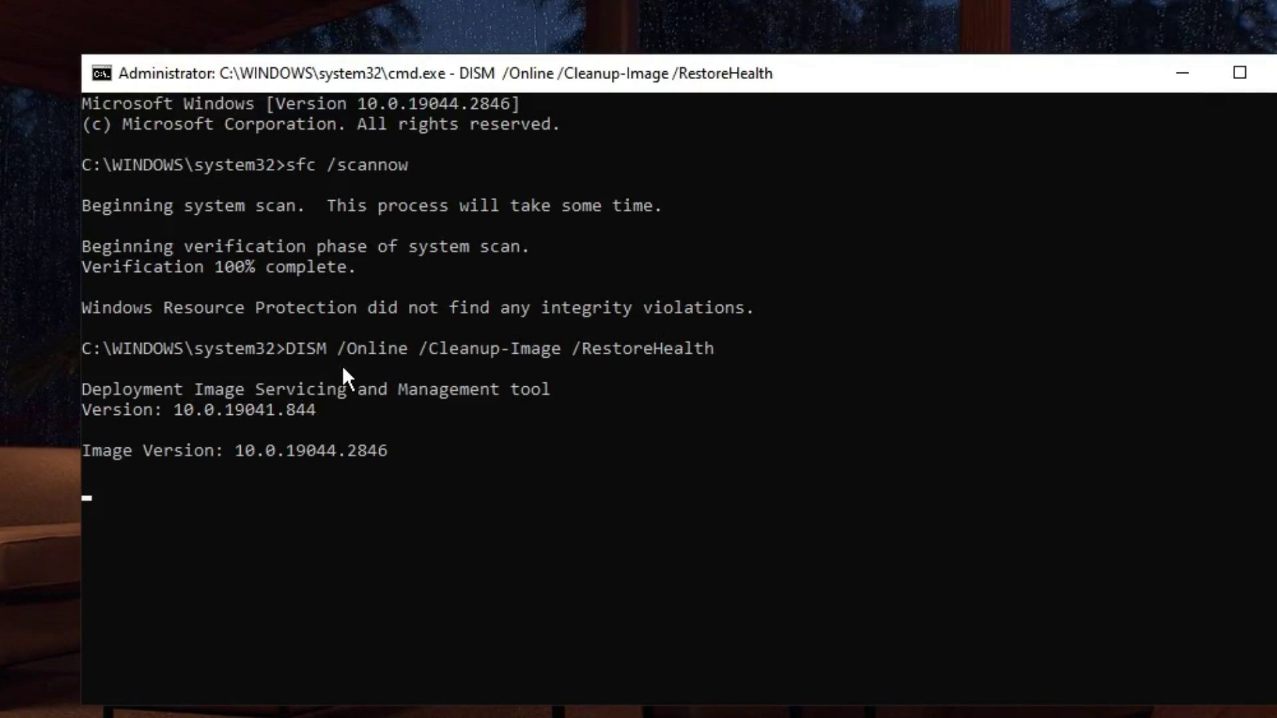